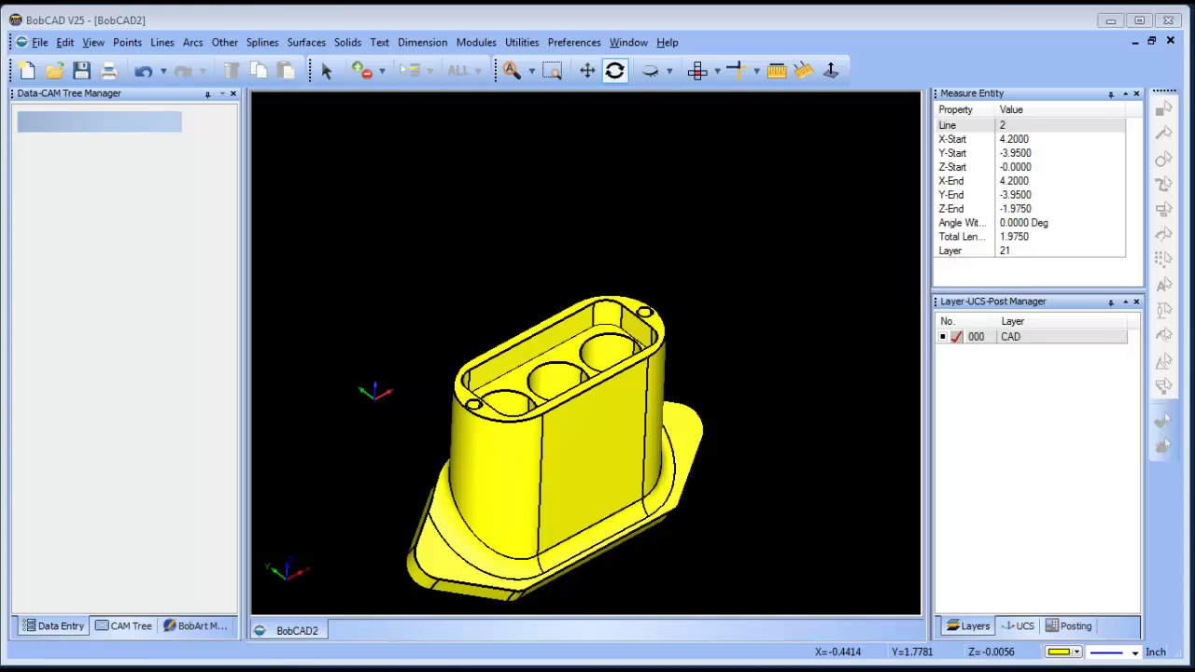
Define the milling stock as a bounding box sized automatically from the workspace and proceed to the machine setup
click(121, 634)
click(75, 126)
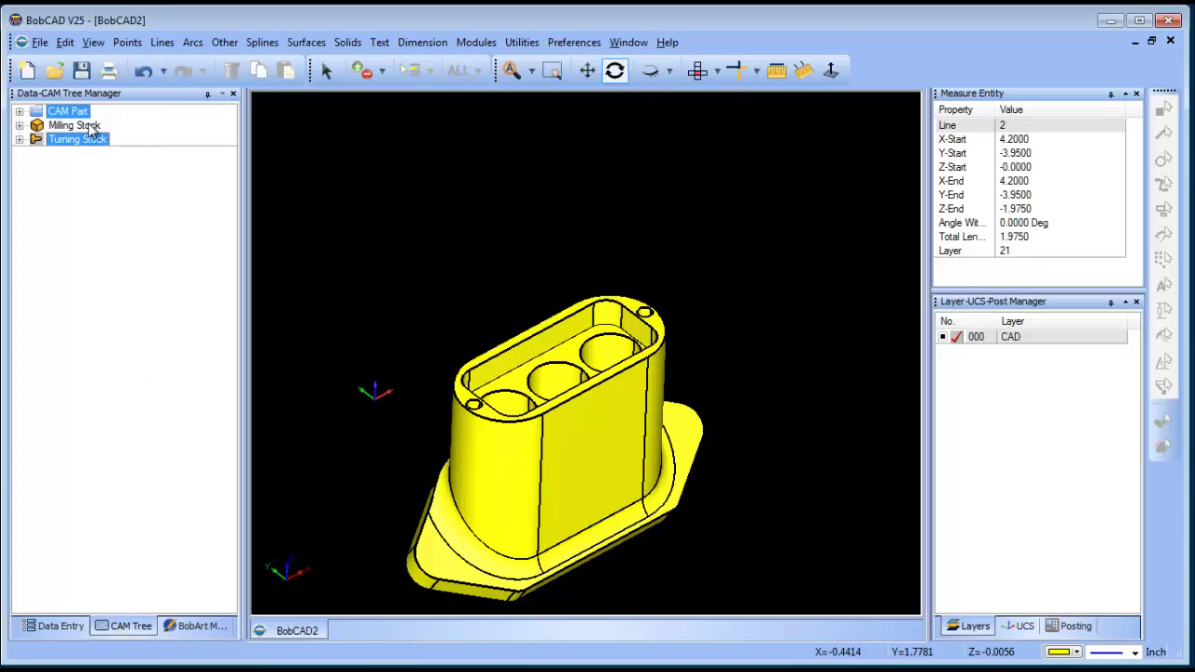
right_click(92, 129)
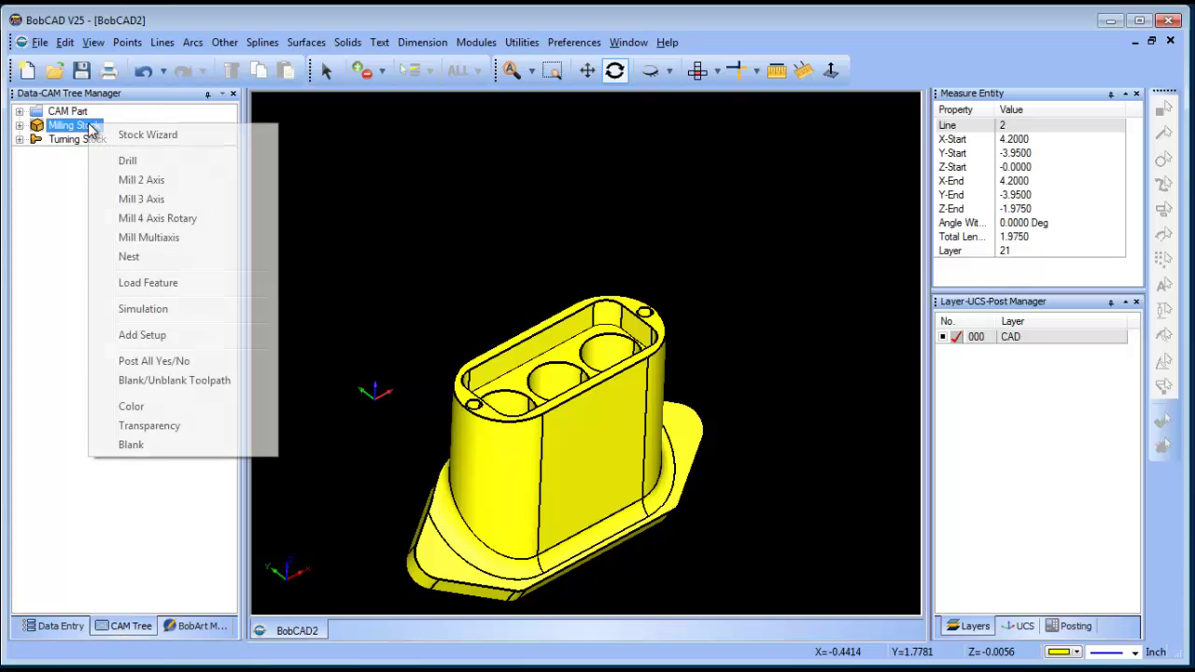
click(206, 135)
click(126, 343)
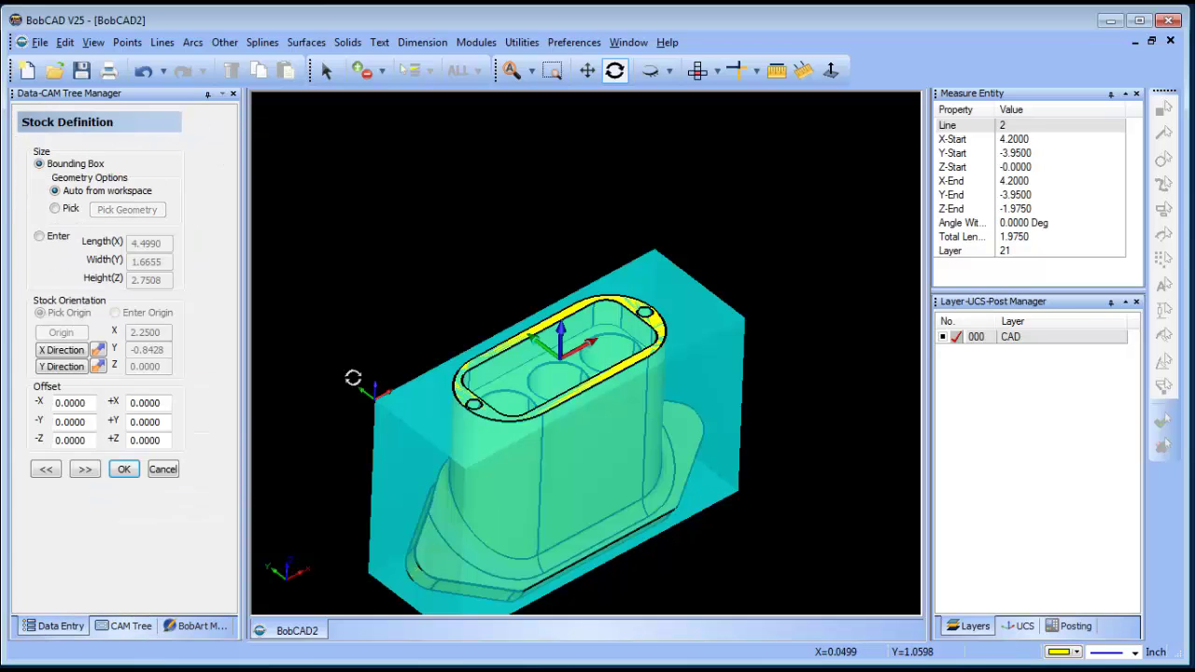
click(82, 470)
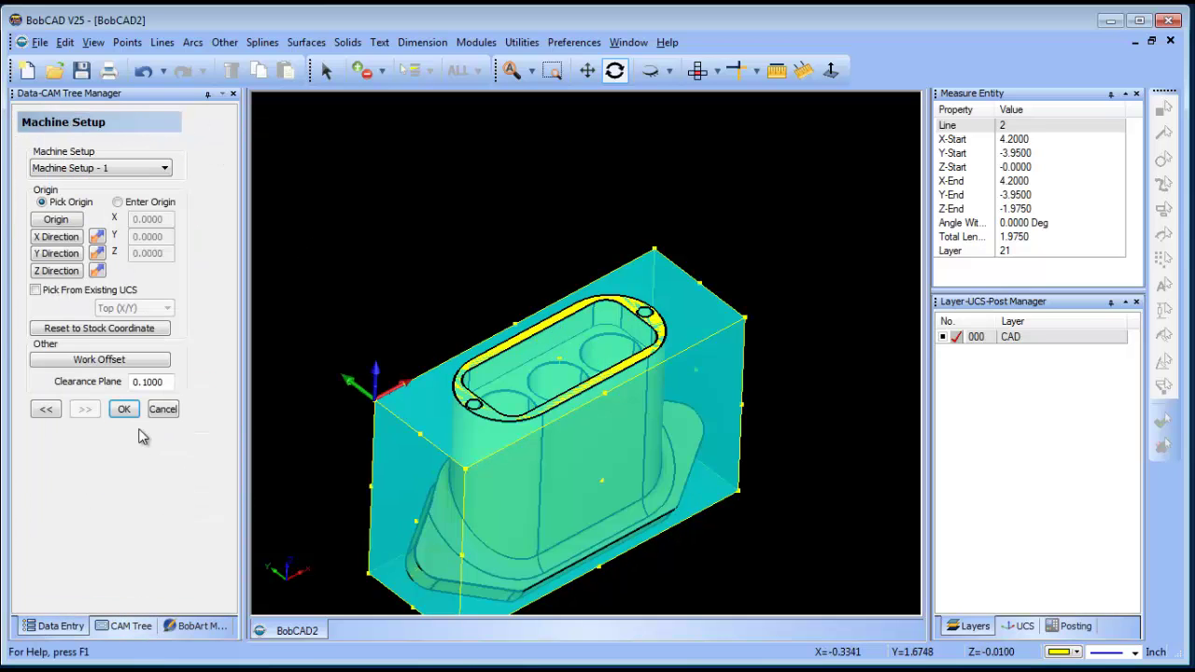
Place the Machine Setup - 1 origin at the centre of the stock's upper face and finish the stock wizard
click(56, 221)
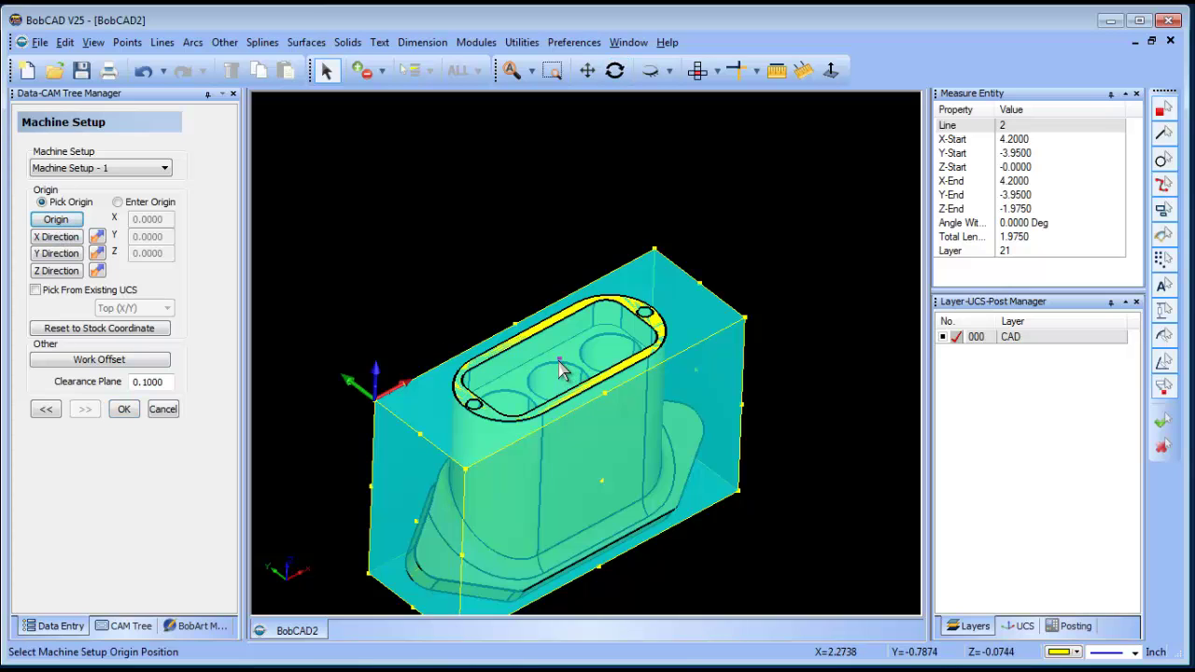
click(563, 369)
click(126, 411)
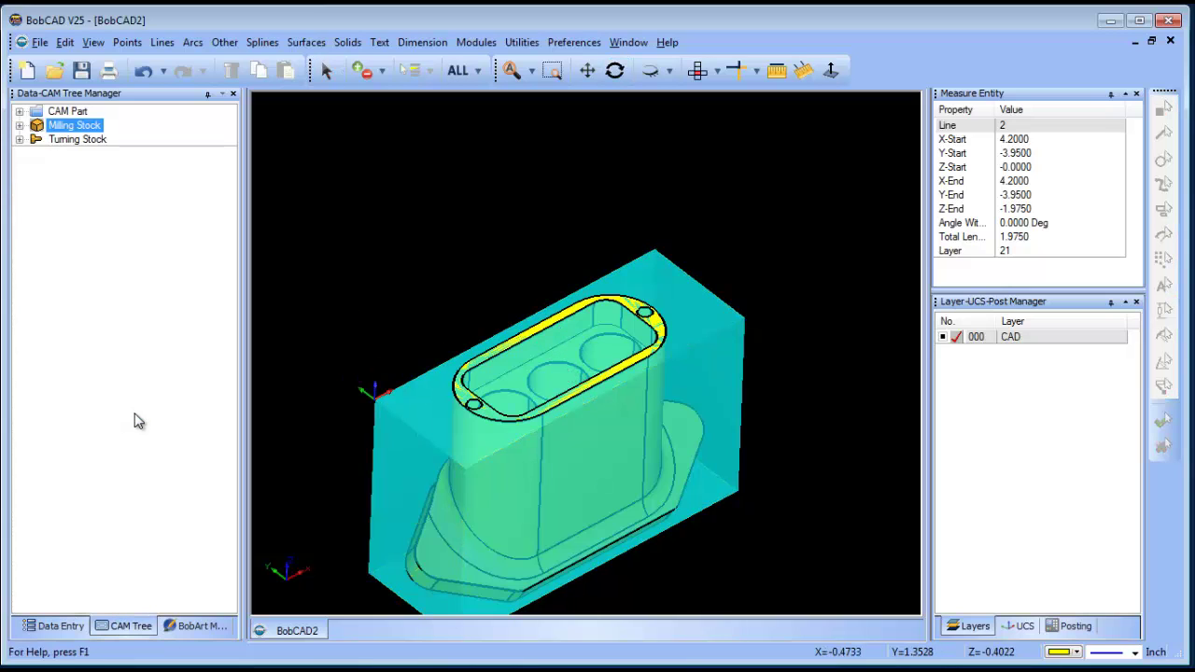
Expand the milling stock entries and raise the stock's transparency close to High
click(20, 125)
click(98, 153)
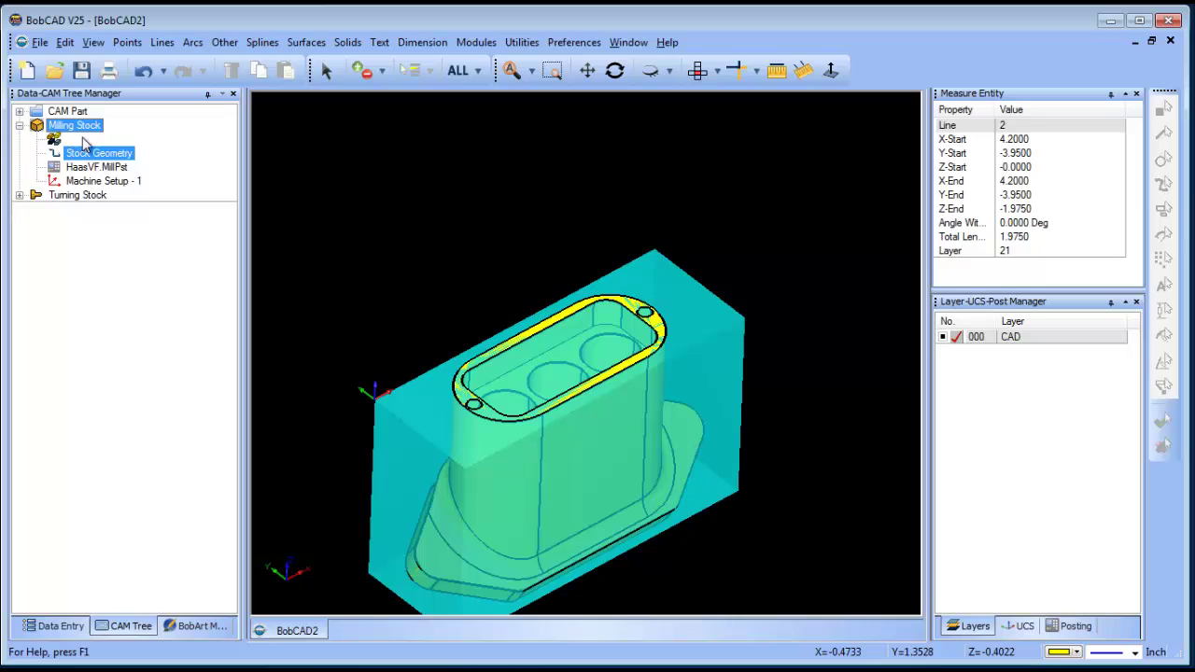
right_click(82, 125)
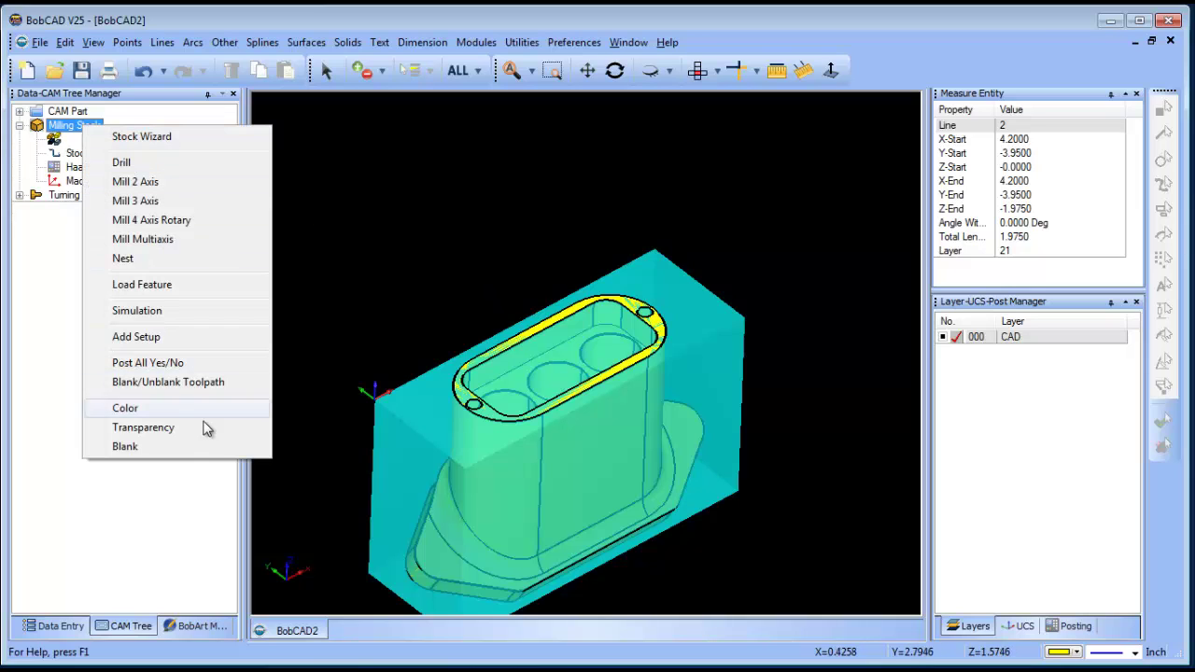
click(143, 427)
drag(557, 348, 680, 348)
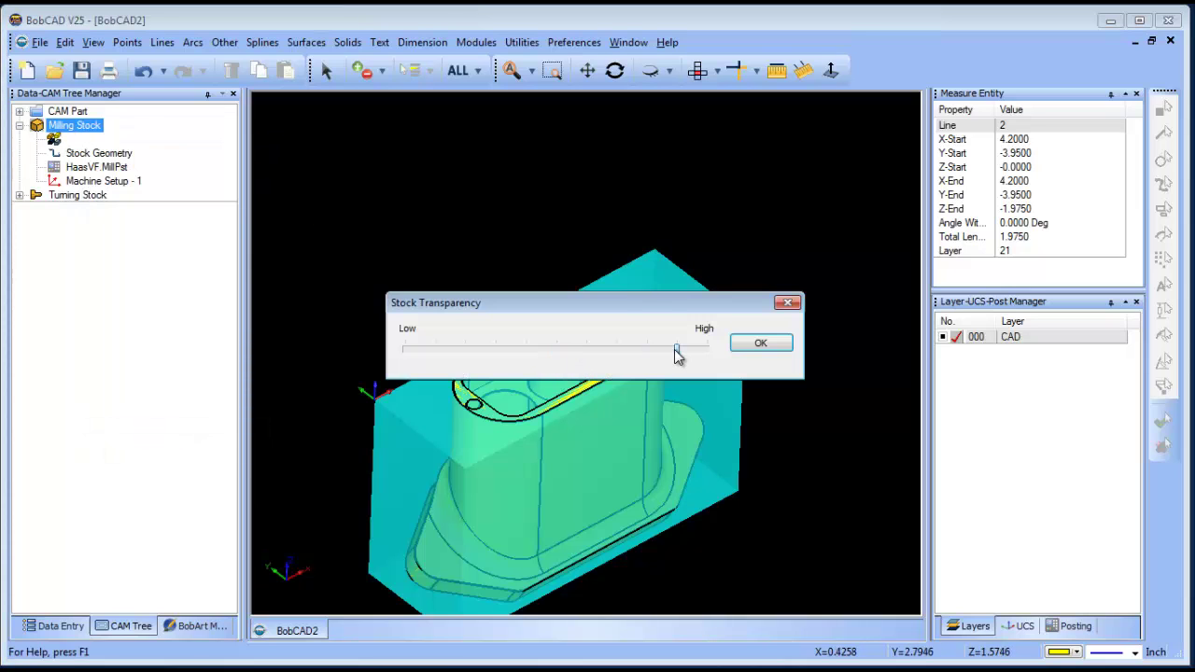
click(751, 344)
Start a Mill 2 Axis feature in Machine Setup - 1 with Pocketing as the feature type
click(614, 70)
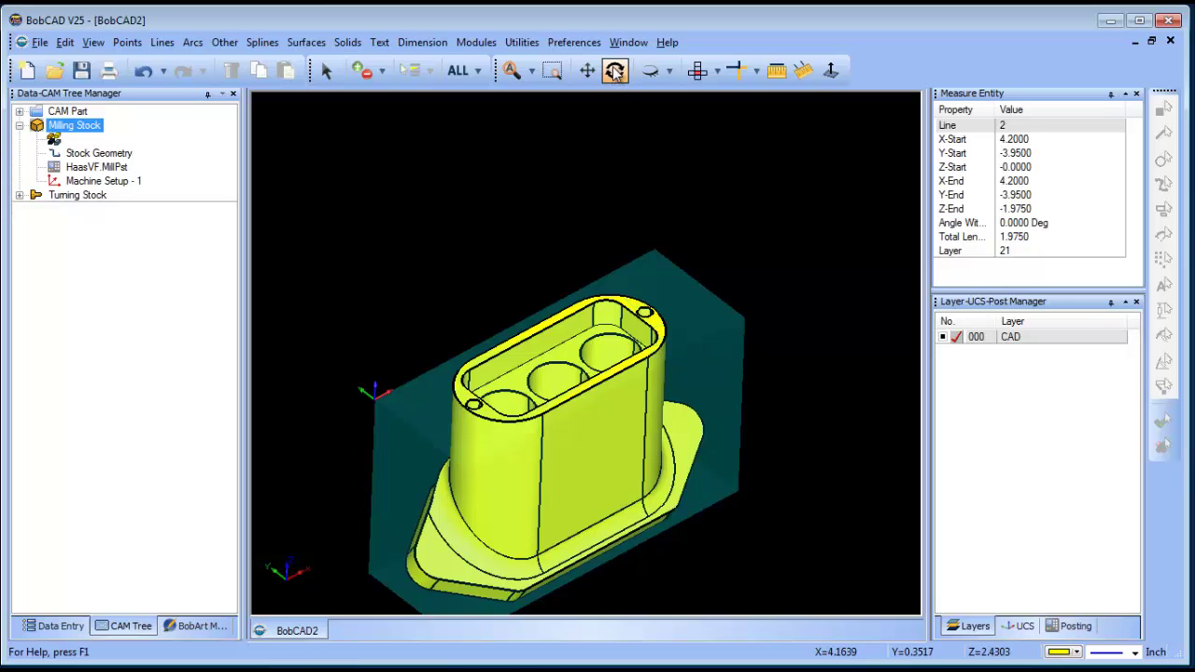
drag(641, 421, 587, 416)
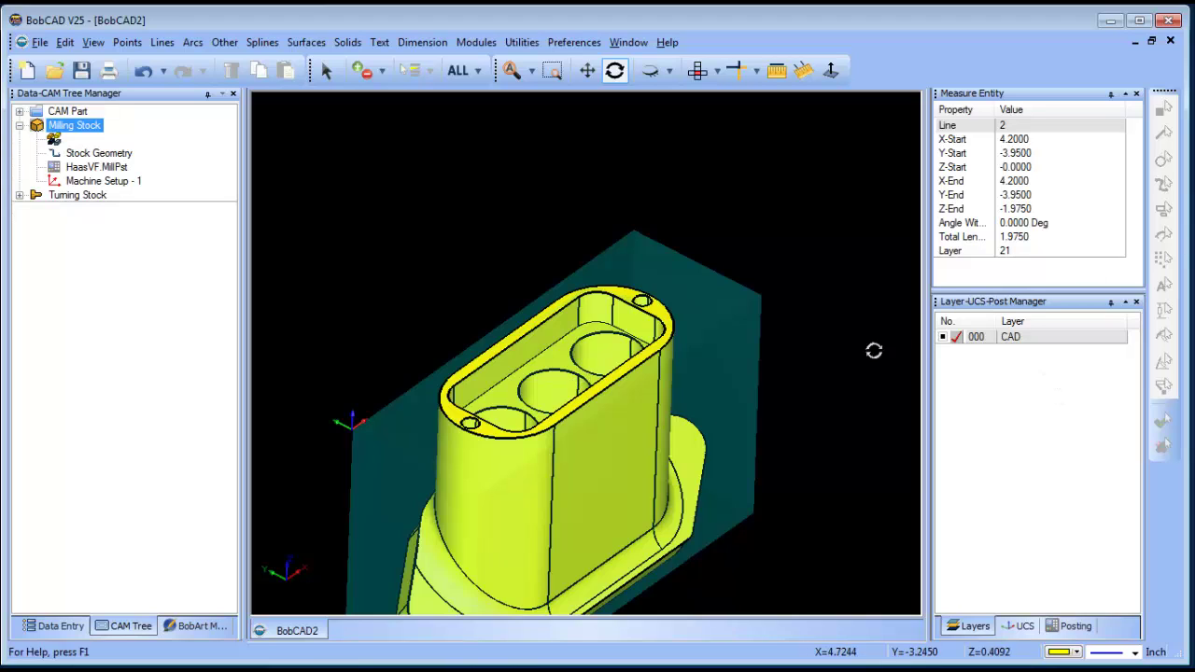
click(105, 180)
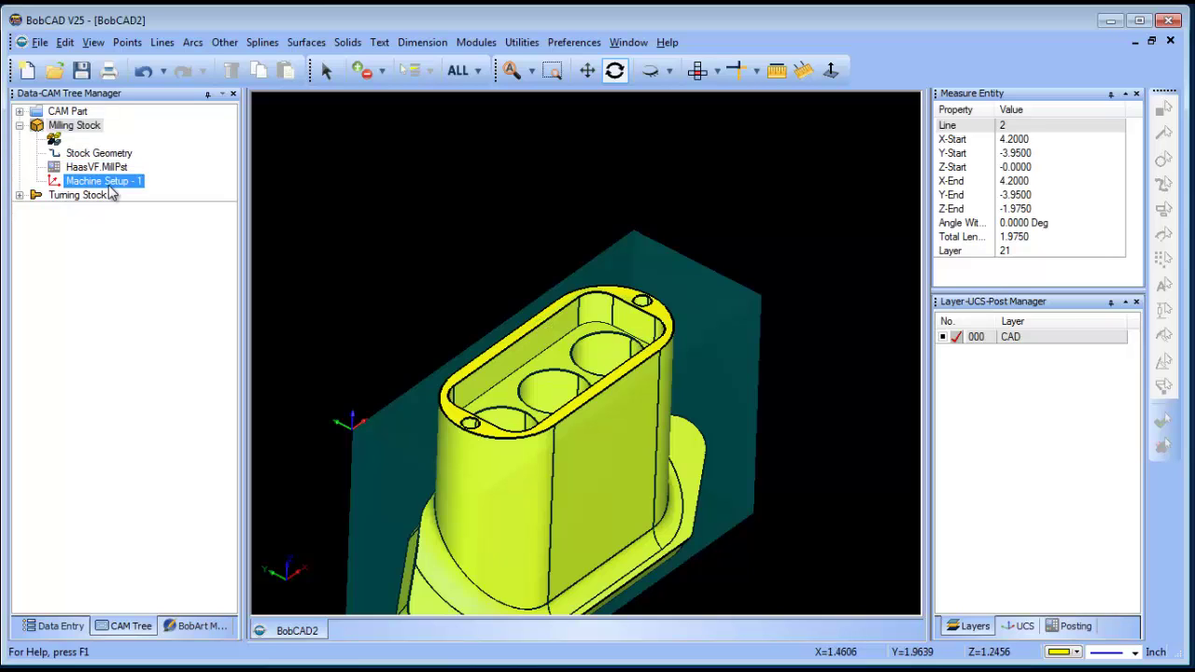
right_click(108, 184)
click(218, 283)
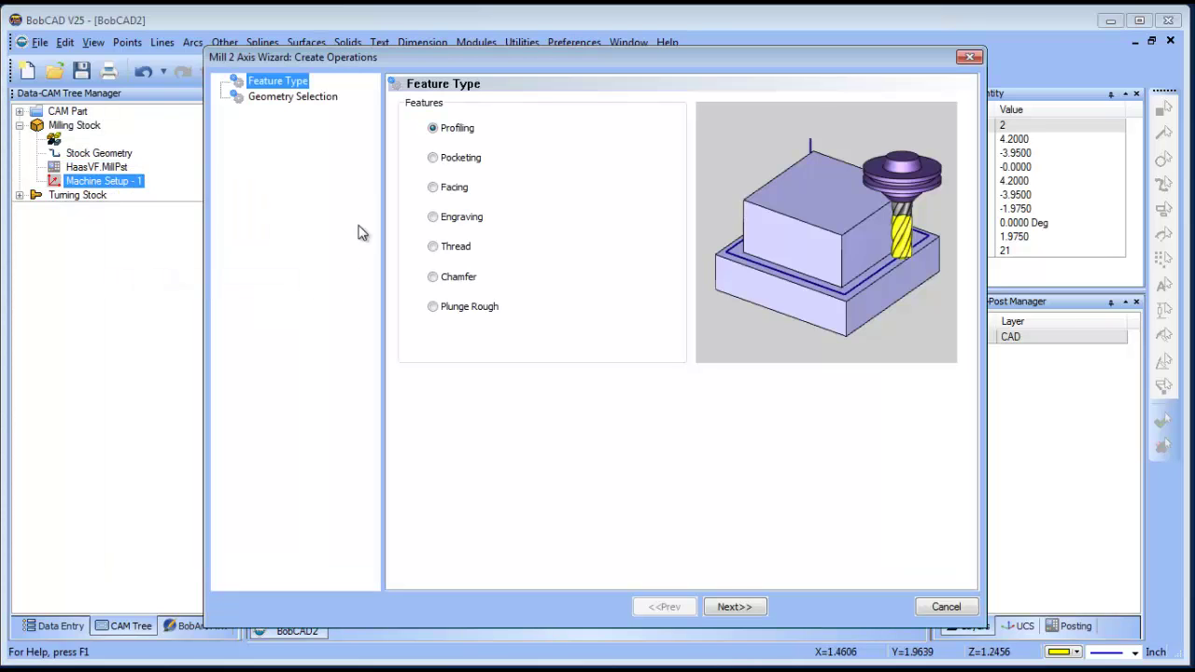
click(433, 157)
click(734, 607)
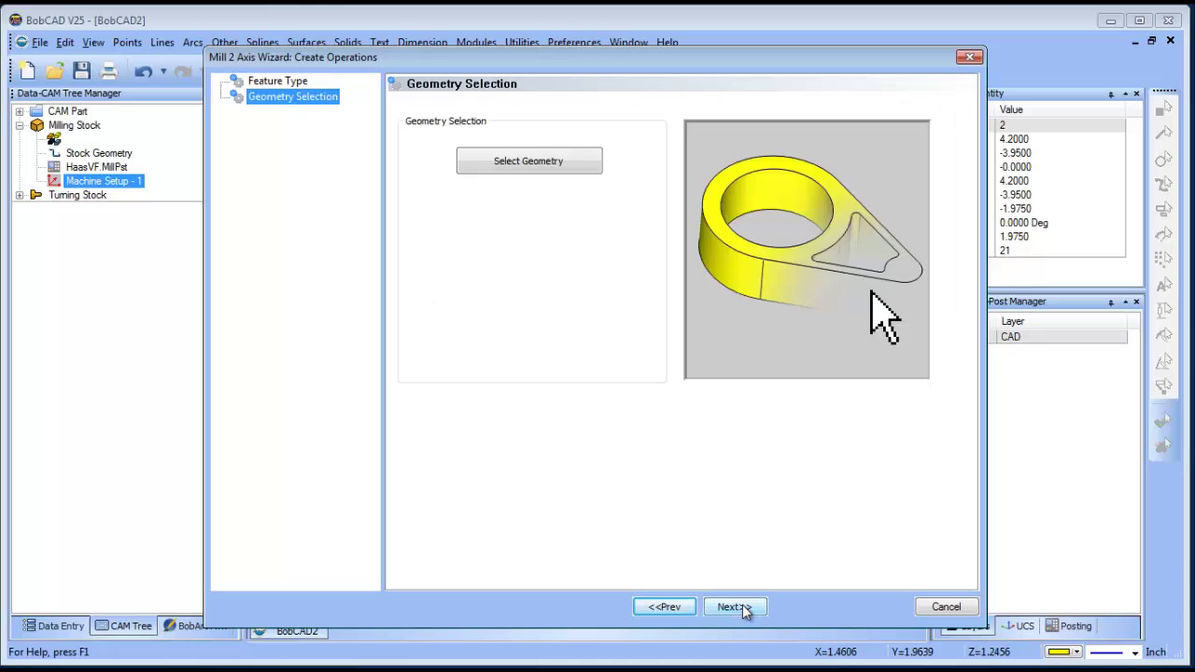
Select the recessed pocket's floor face around the three bores as the pocketing geometry
click(528, 161)
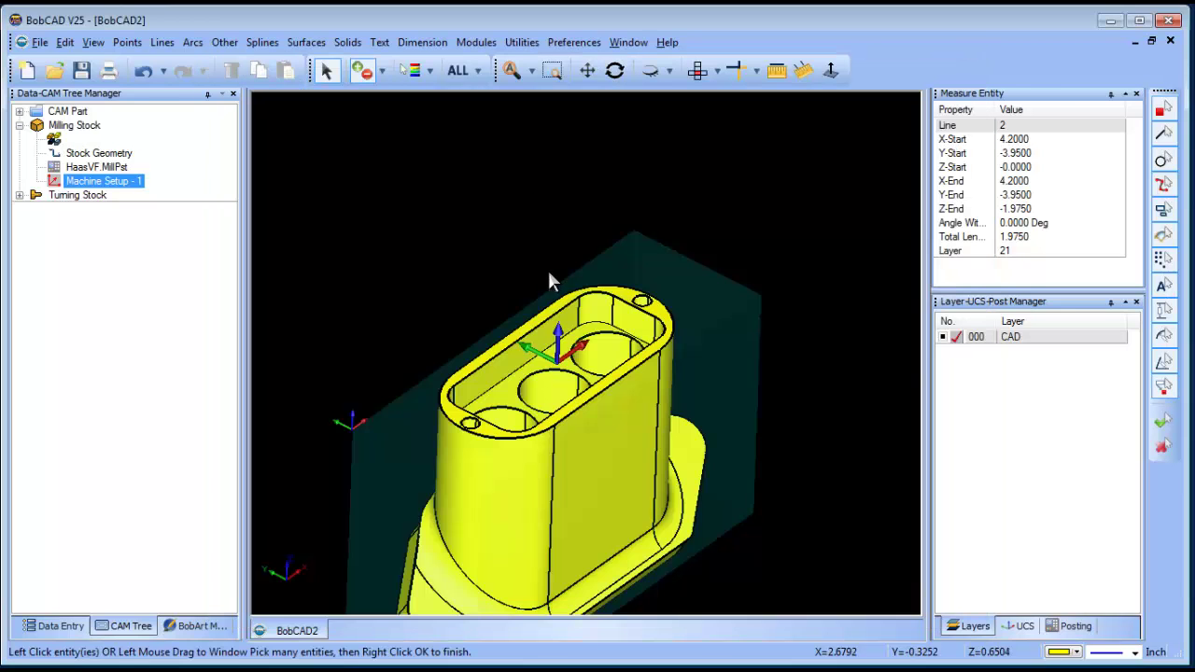
click(511, 398)
right_click(718, 205)
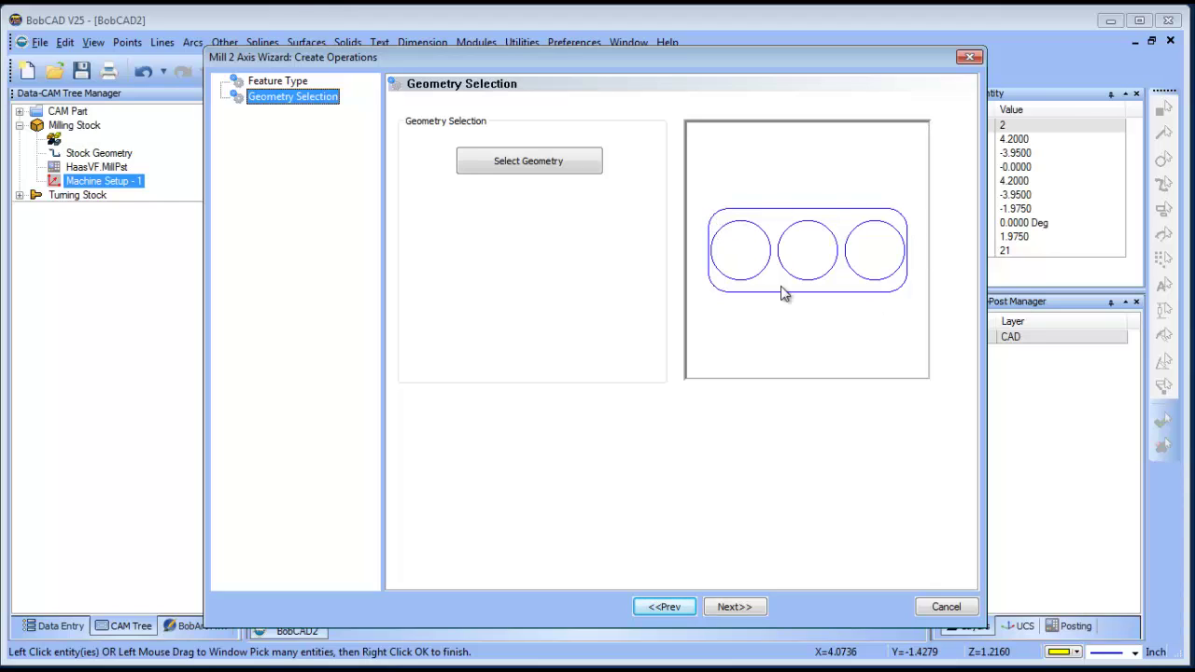
Replace the floor face with the pocket floor's outer edge loop, using Constant Z edge selection
click(529, 162)
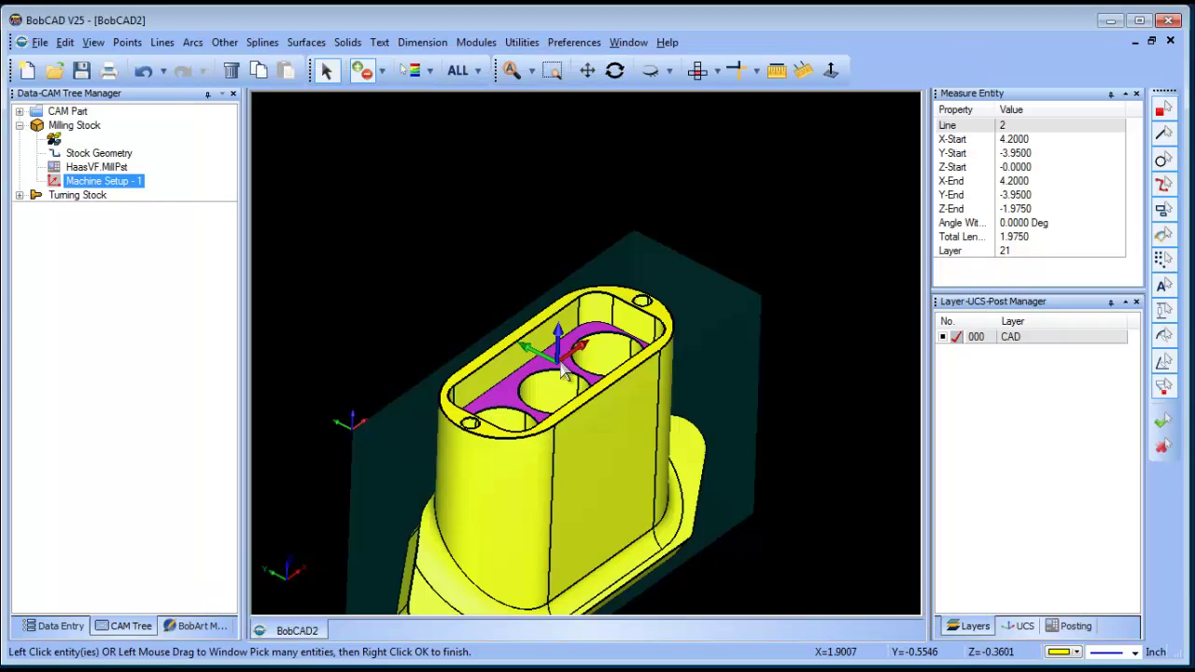
click(563, 370)
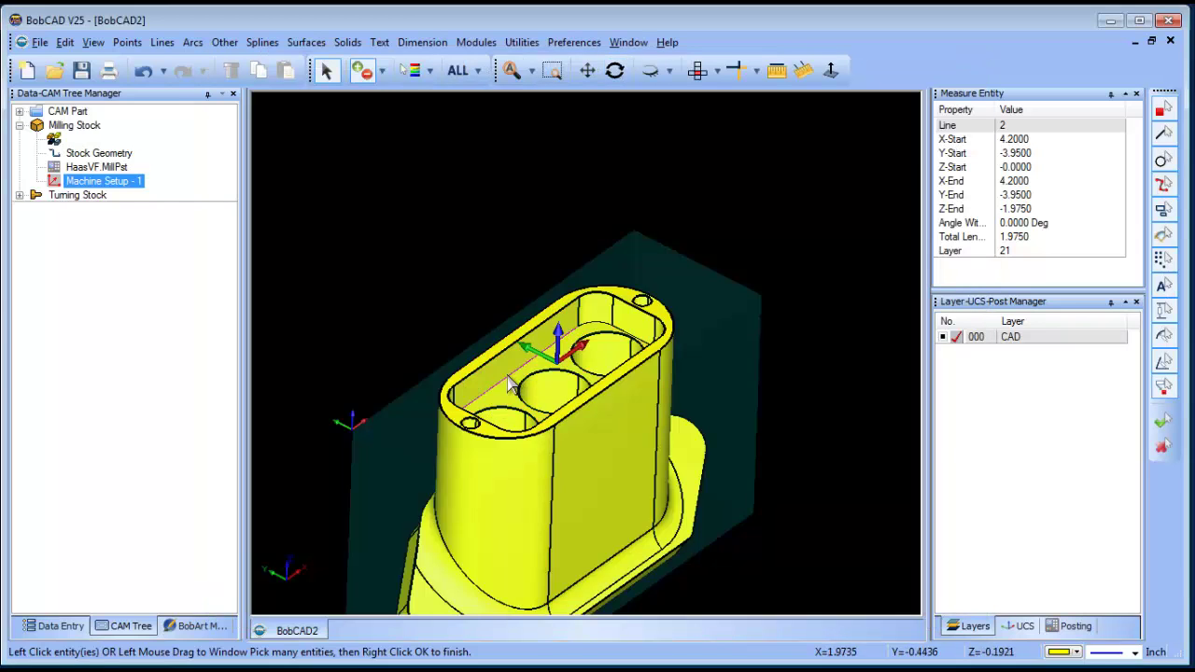
click(509, 385)
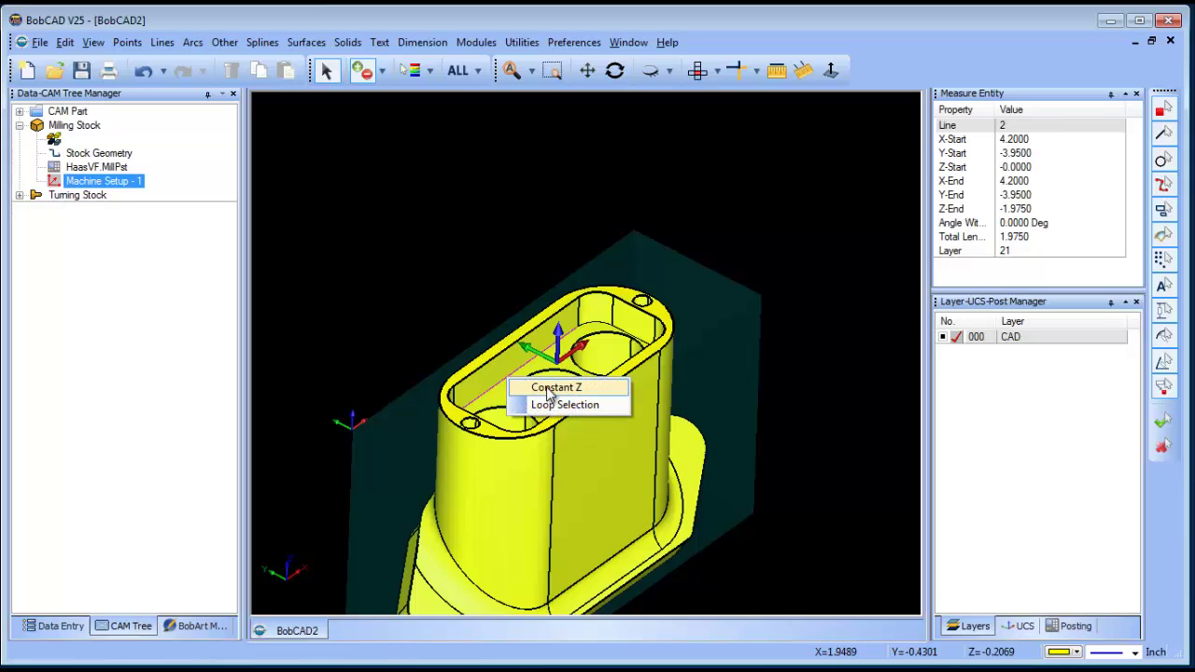
click(551, 389)
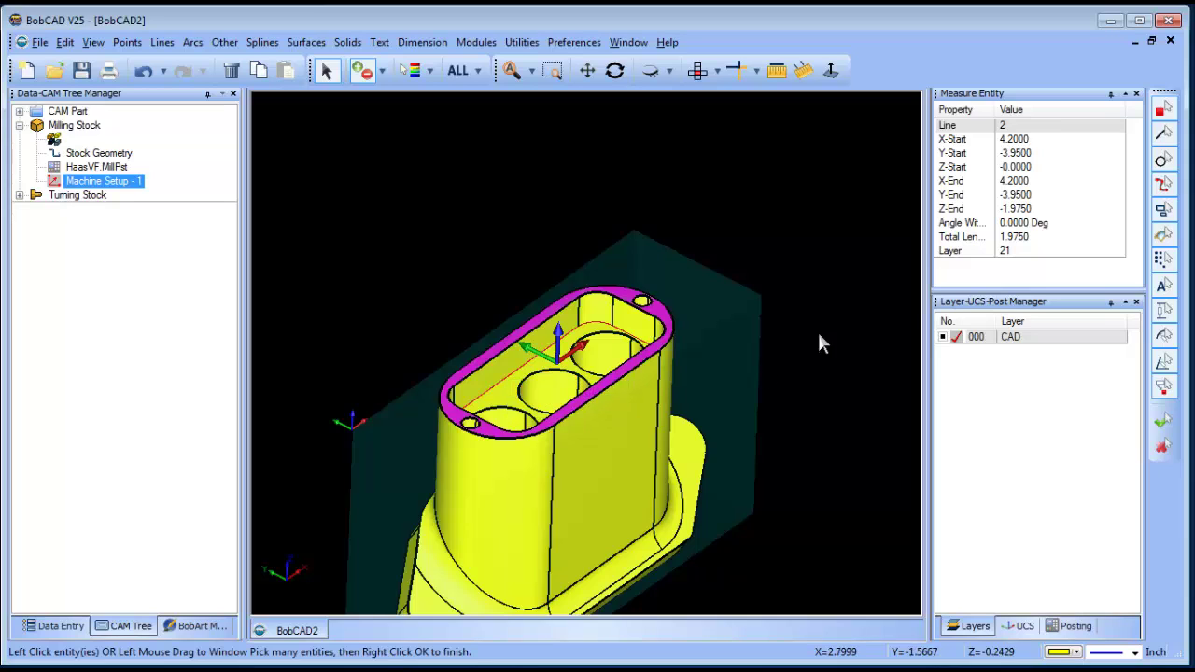
right_click(852, 288)
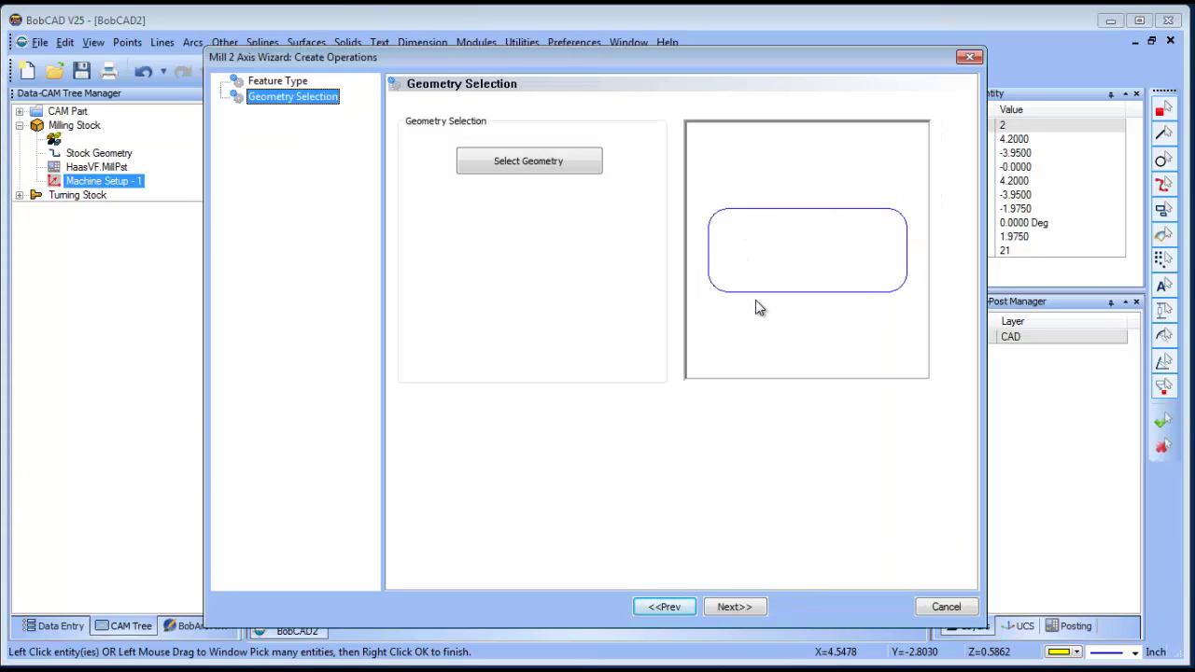
Accept the pocket geometry and pick the part's upper rim as the top of part
click(724, 606)
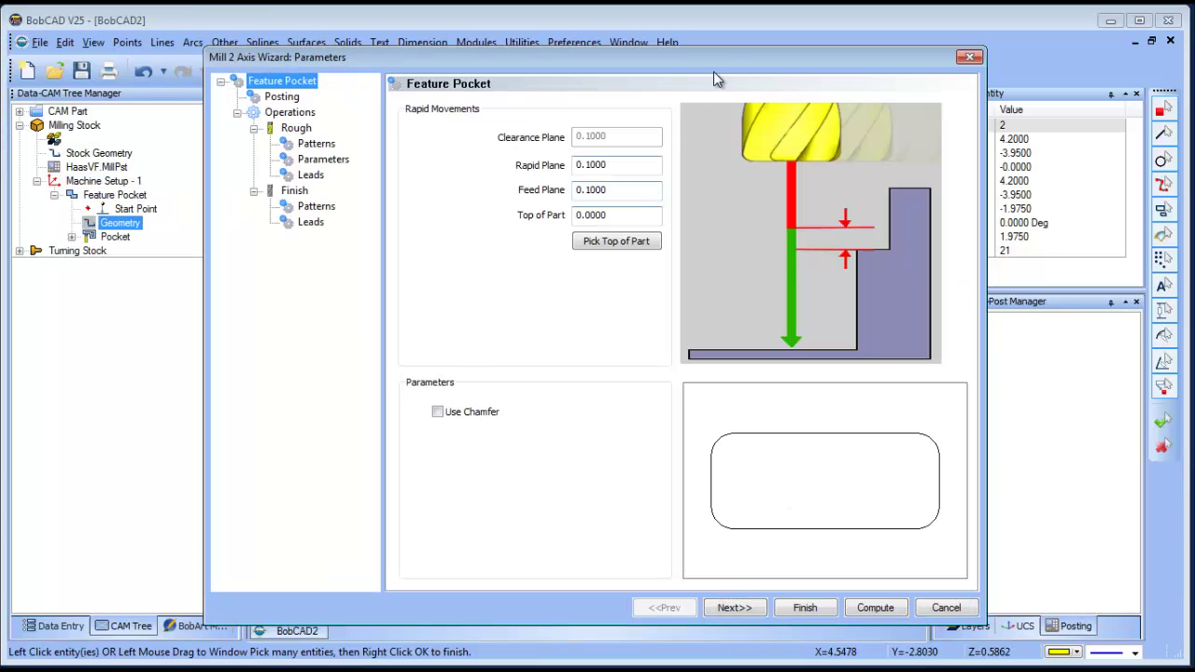
click(609, 245)
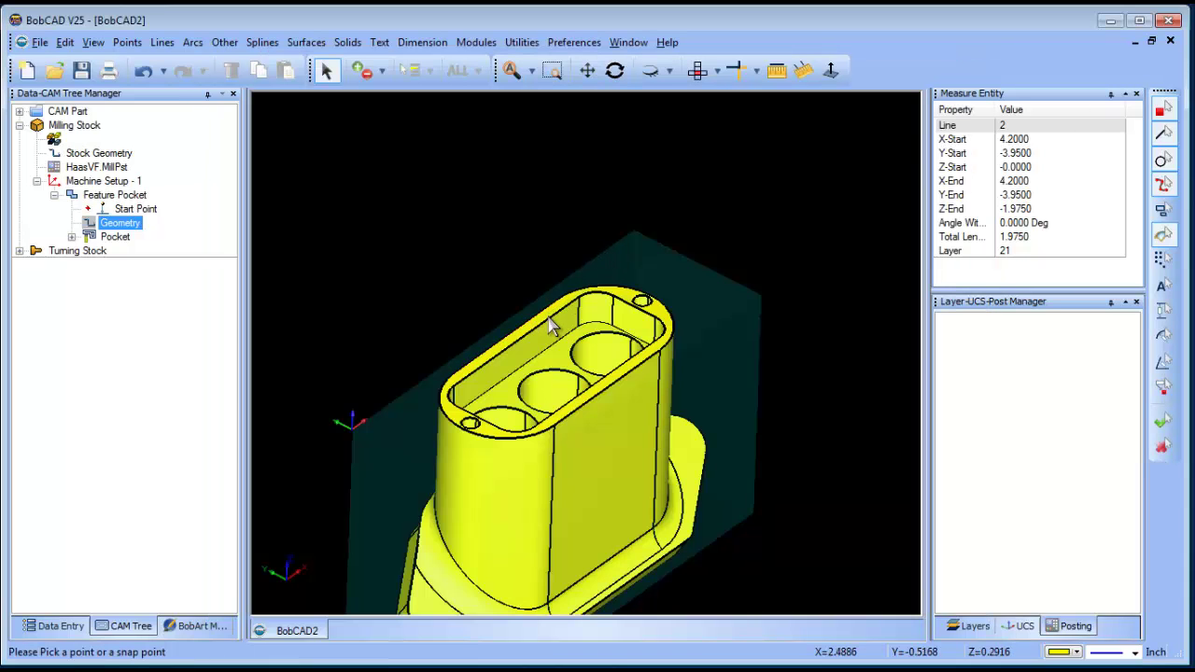
click(550, 329)
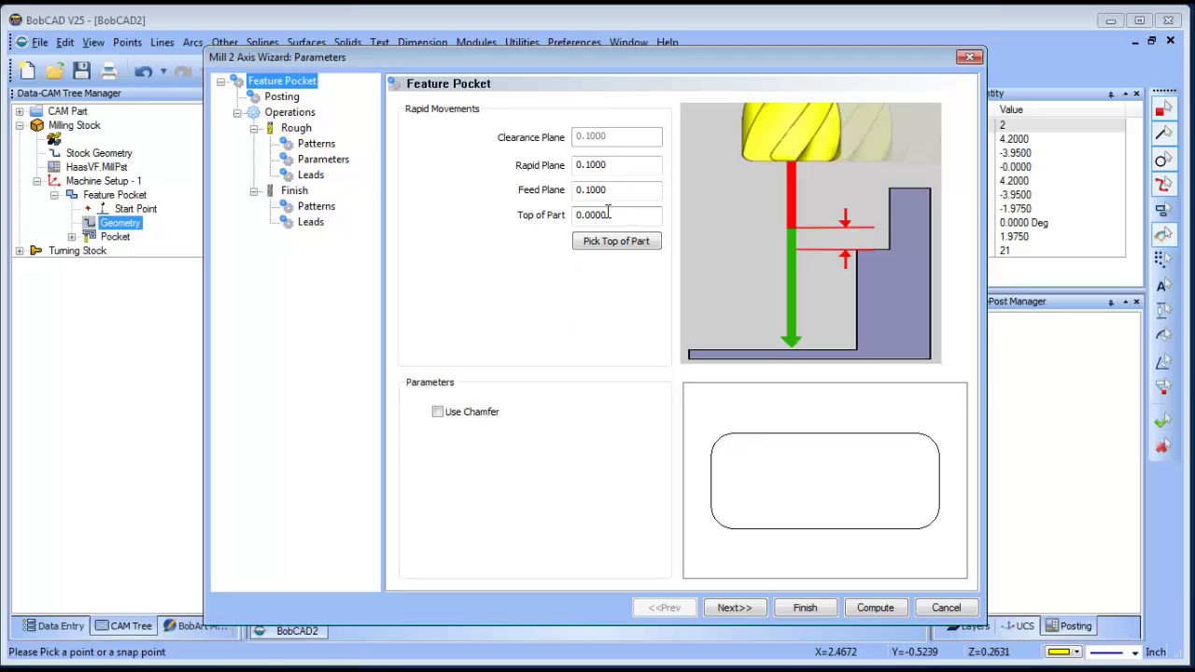
Pick the pocket floor as the roughing bottom for a total depth of 0.3750 and compute the toolpath
click(326, 161)
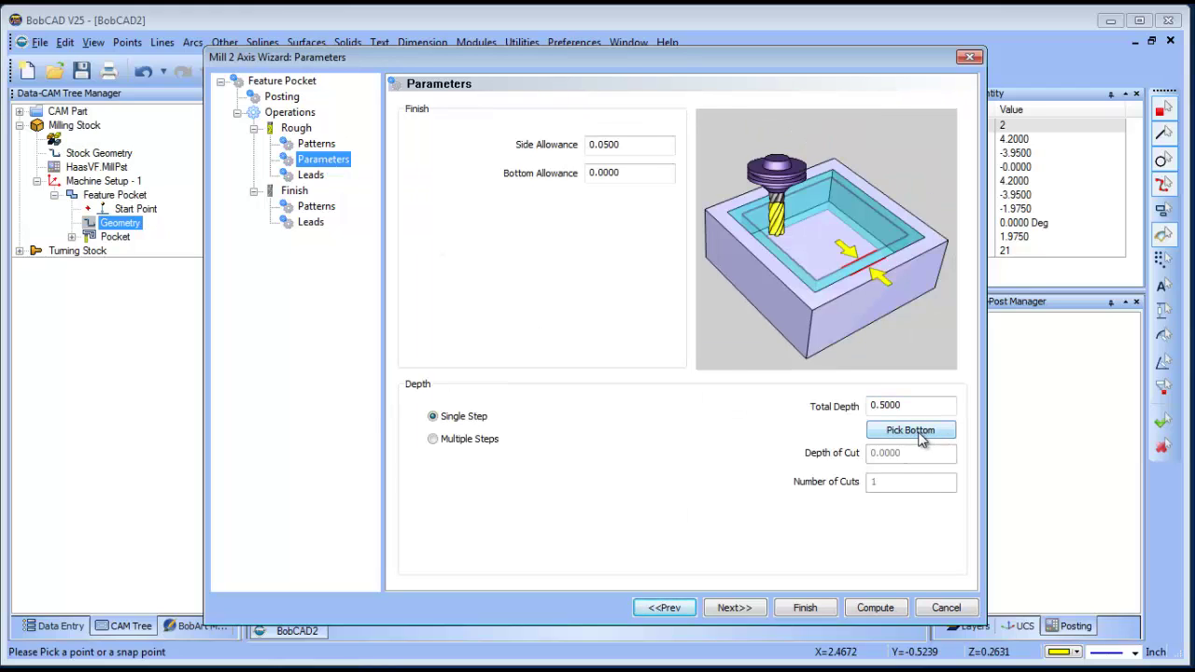
click(915, 431)
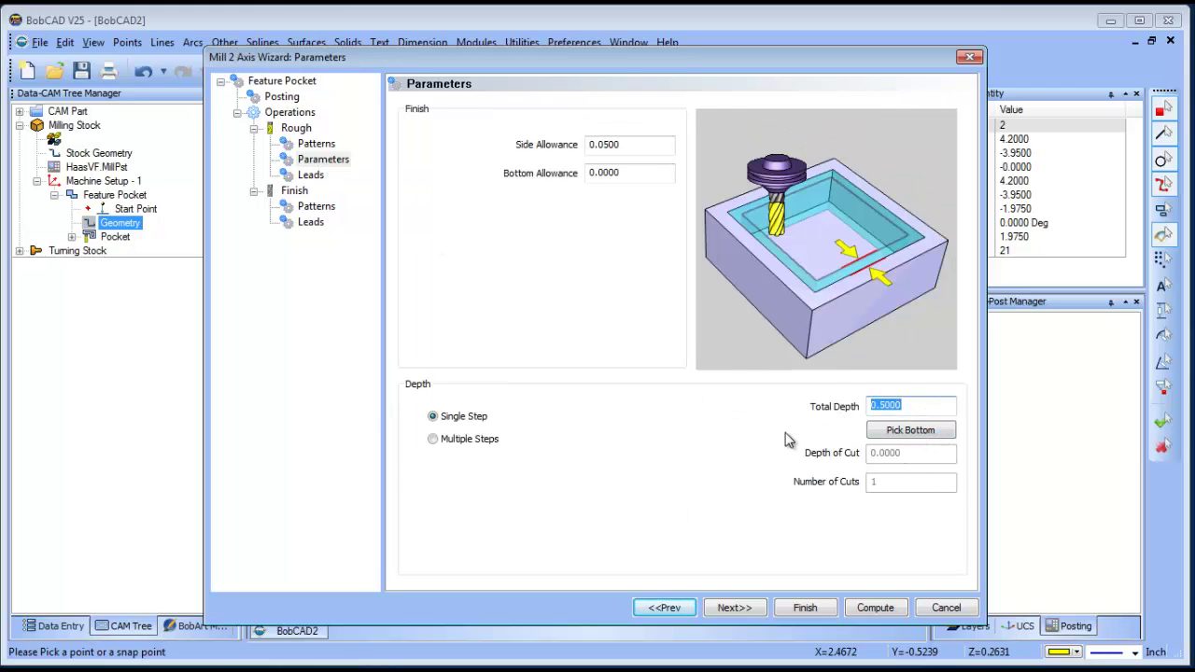
click(912, 432)
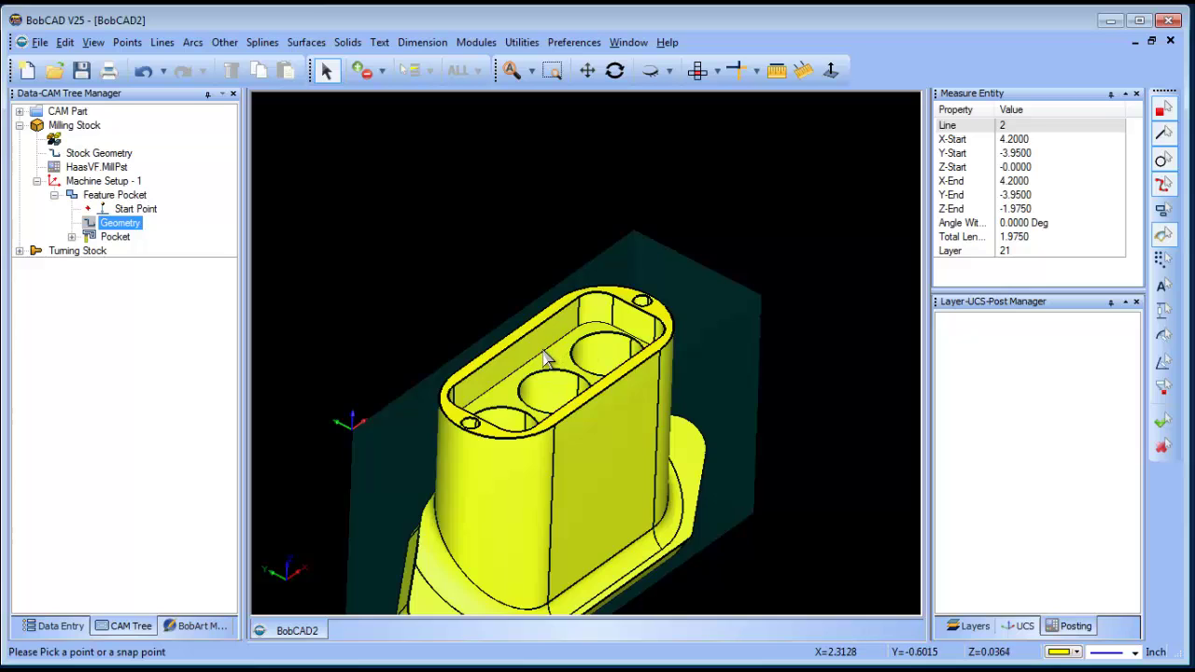
click(545, 356)
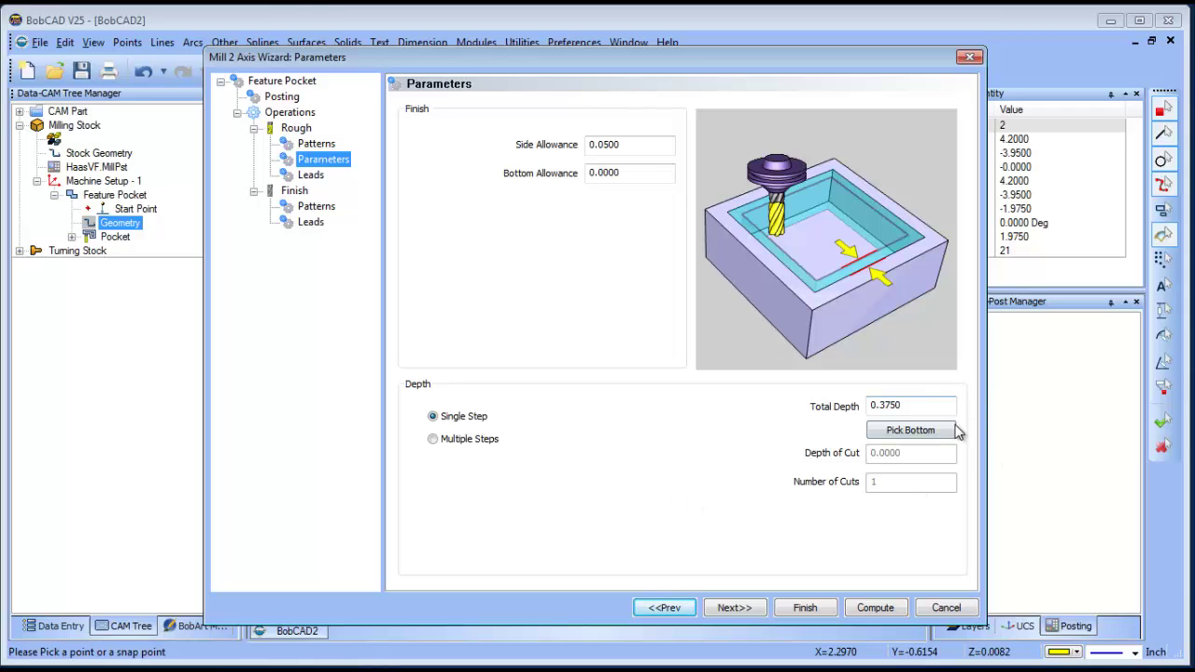
click(875, 608)
middle_drag(550, 322, 611, 360)
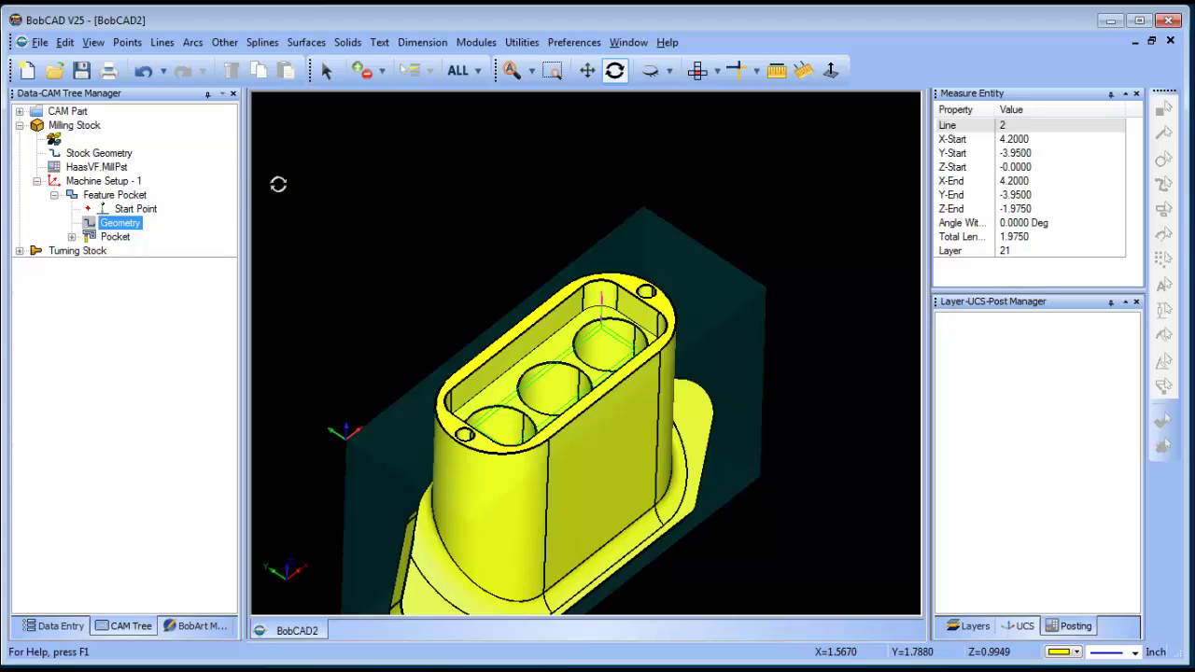
Remove the assigned geometry from the pocket feature
click(116, 237)
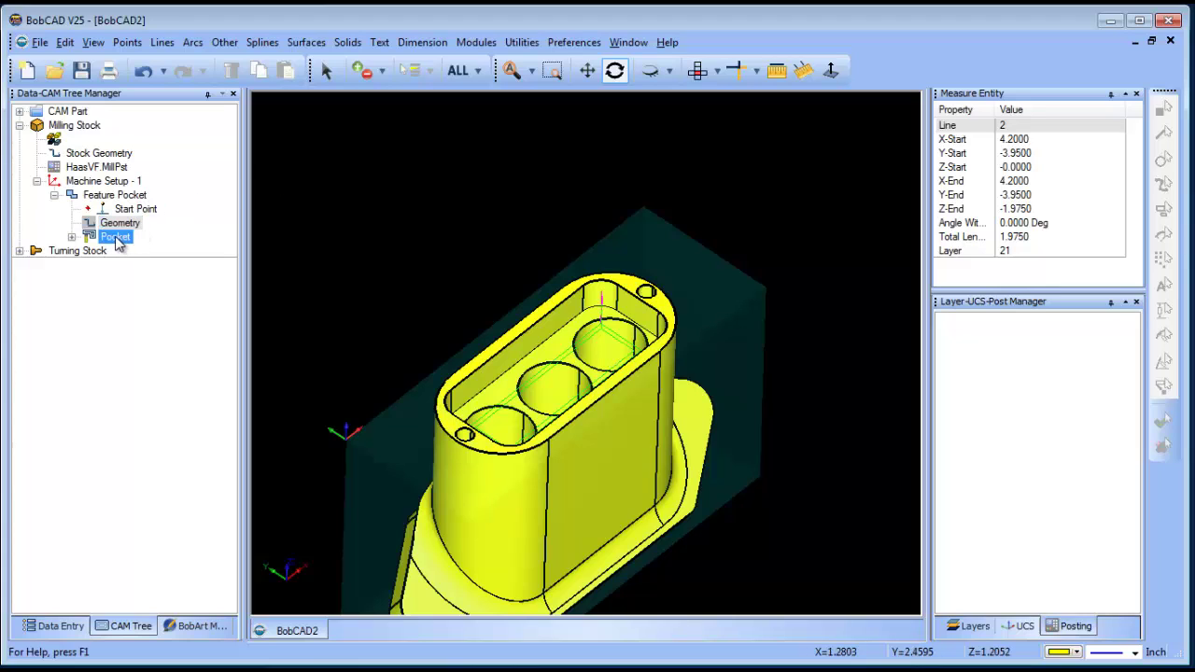
right_click(119, 223)
click(160, 252)
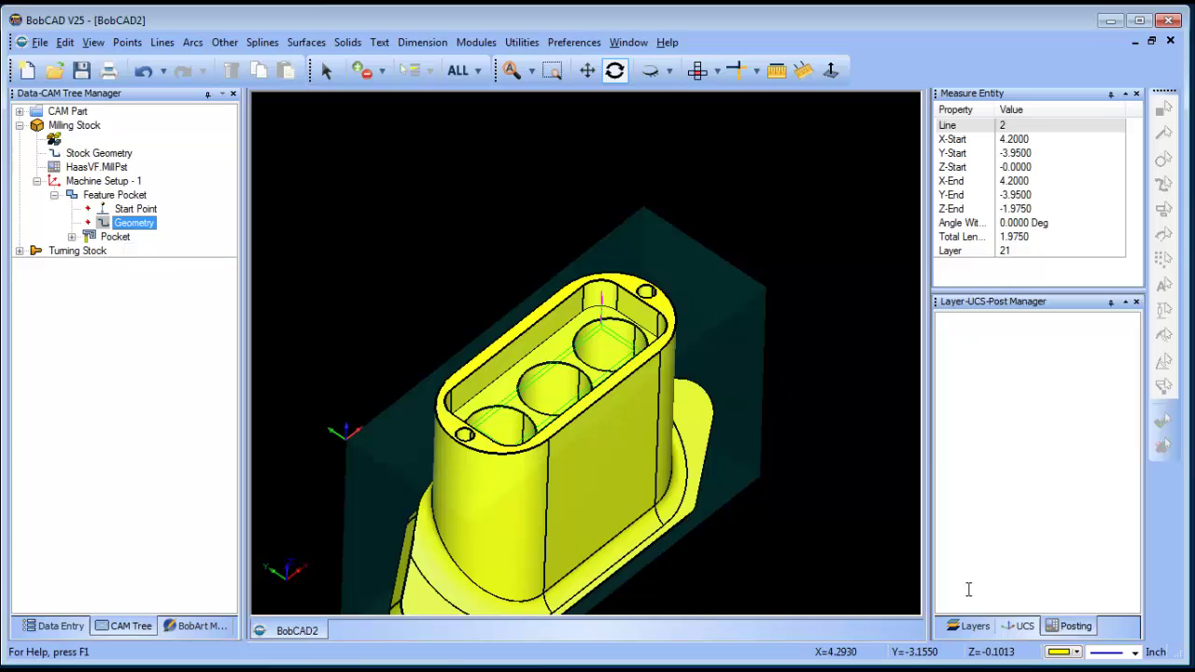
Add a new layer beneath the CAD layer and make it the active layer
click(971, 625)
right_click(1034, 344)
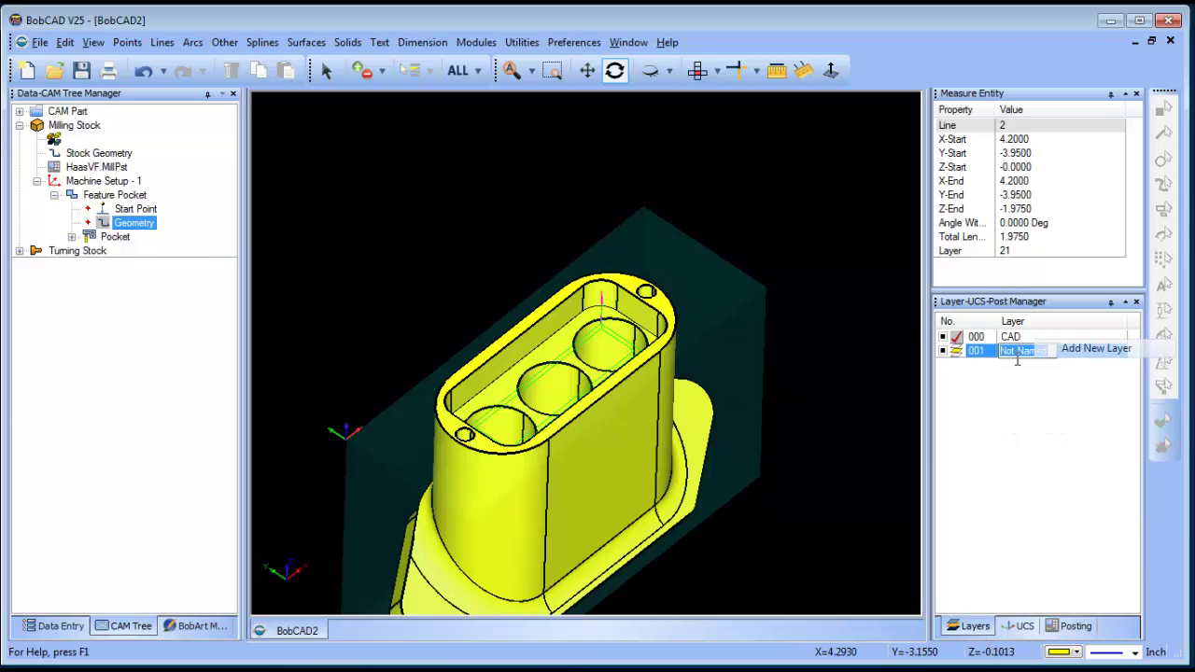
click(1083, 350)
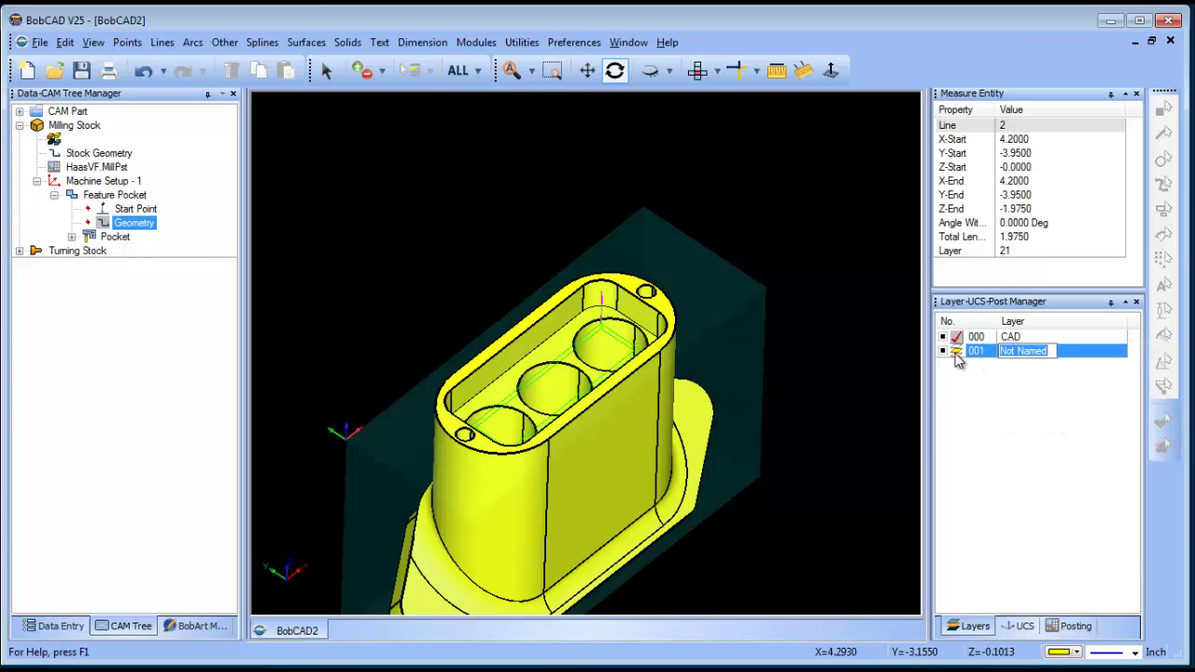
Extract edge geometry from the rim around the pocket opening with Extract Single Edge
click(522, 42)
mouse_move(629, 195)
click(702, 188)
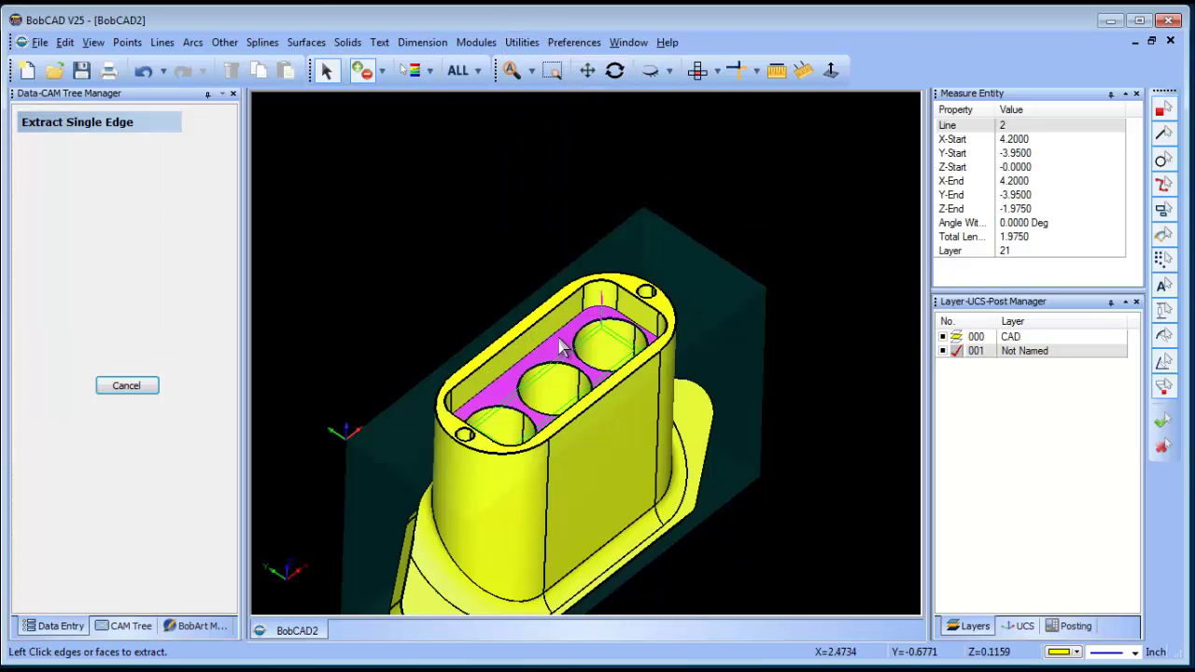
click(591, 289)
right_click(731, 189)
click(766, 201)
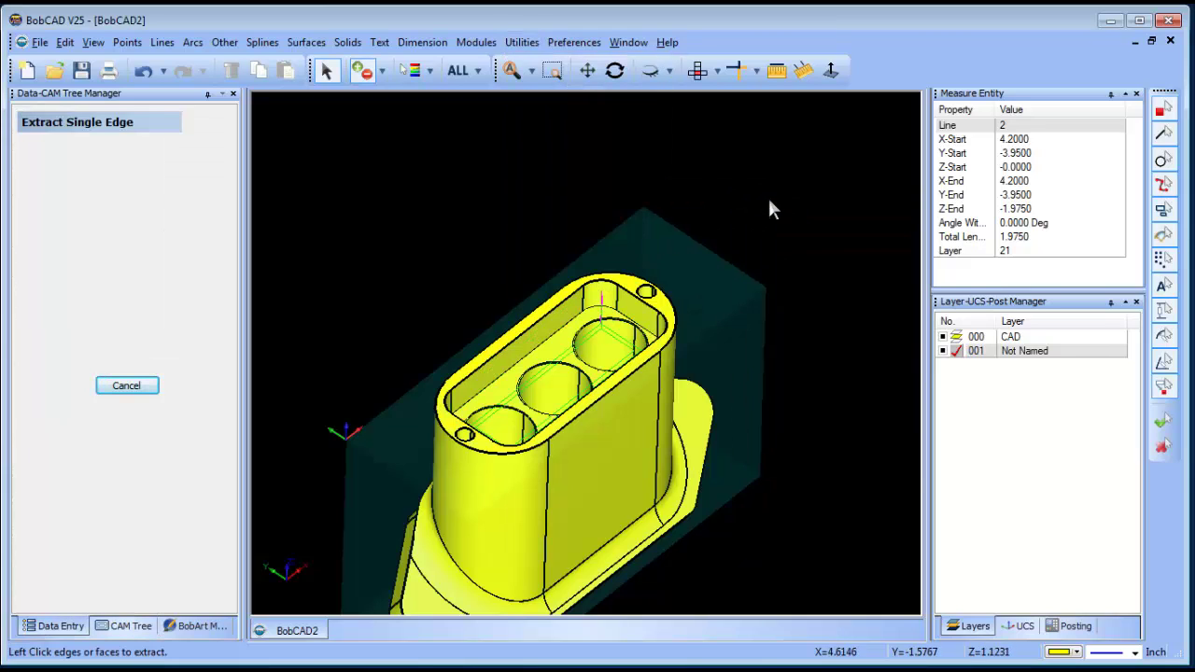
Hide the CAD layer so only the extracted edges are displayed, and end the edge extraction
click(943, 336)
right_click(739, 215)
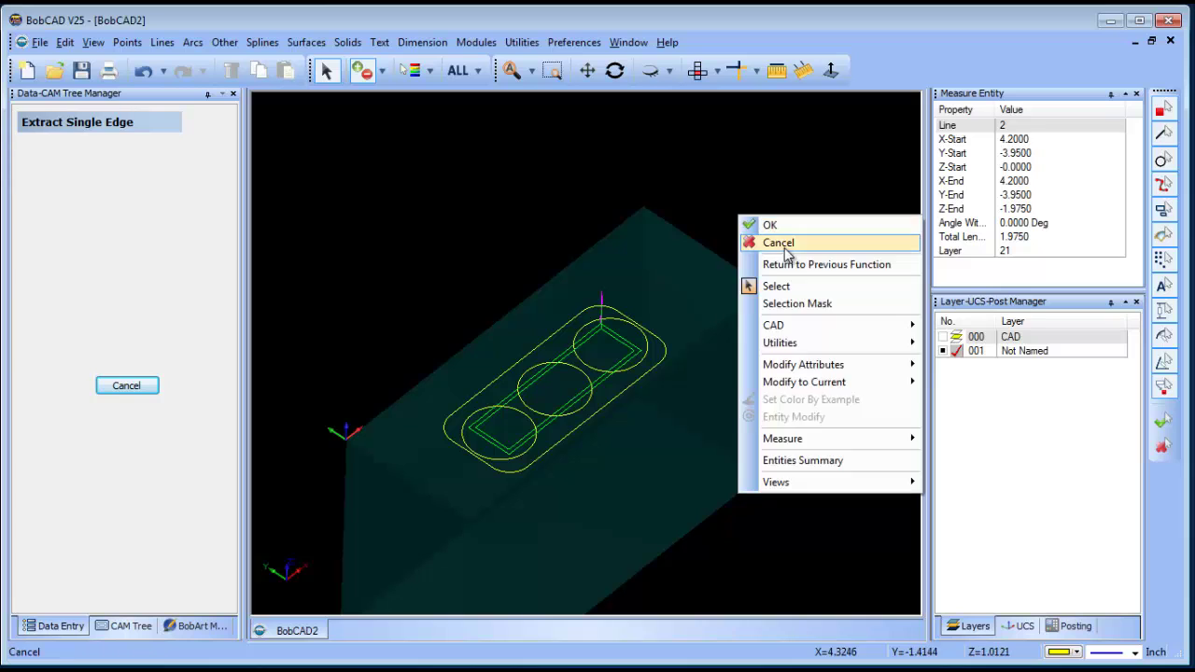
click(775, 245)
Measure the long straight back edge of the extracted pocket outline with Measure One
click(614, 70)
mouse_move(587, 355)
mouse_down()
mouse_move(582, 342)
mouse_move(581, 365)
mouse_up()
drag(662, 417, 658, 403)
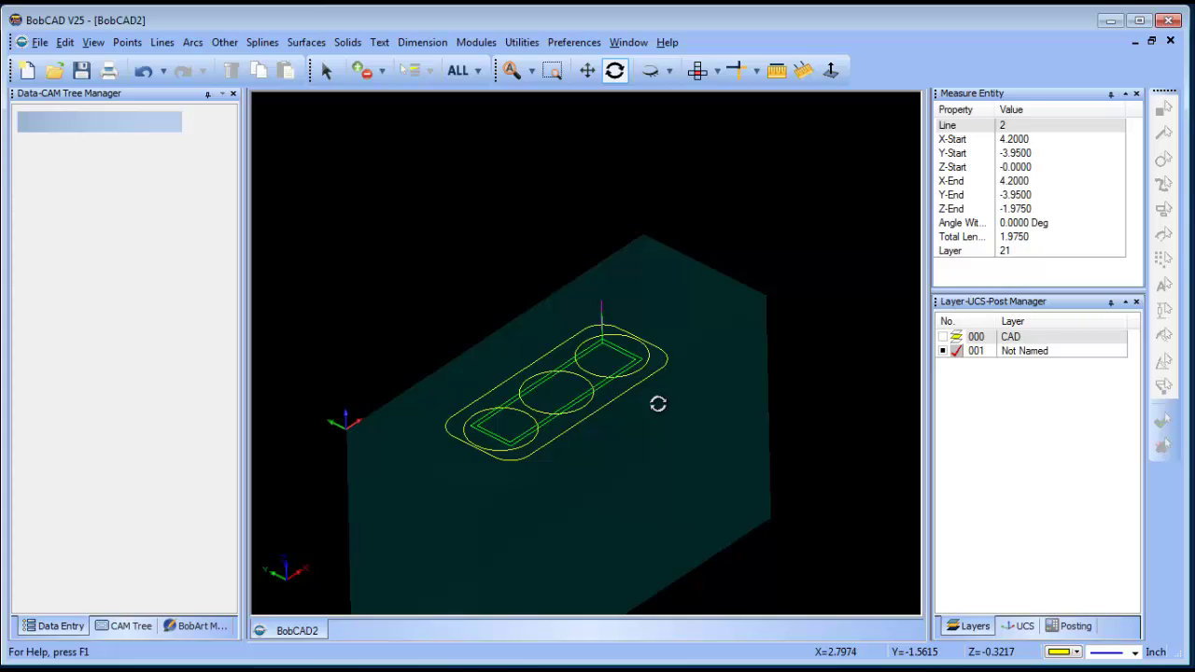
drag(608, 429, 626, 373)
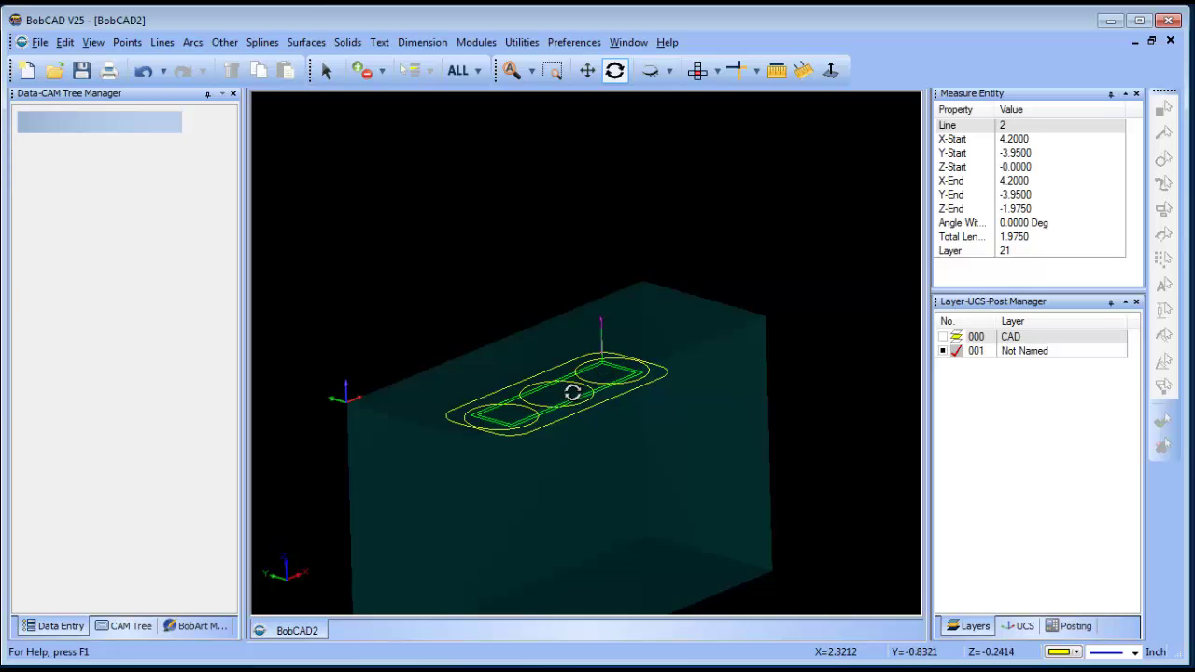
click(776, 73)
click(543, 373)
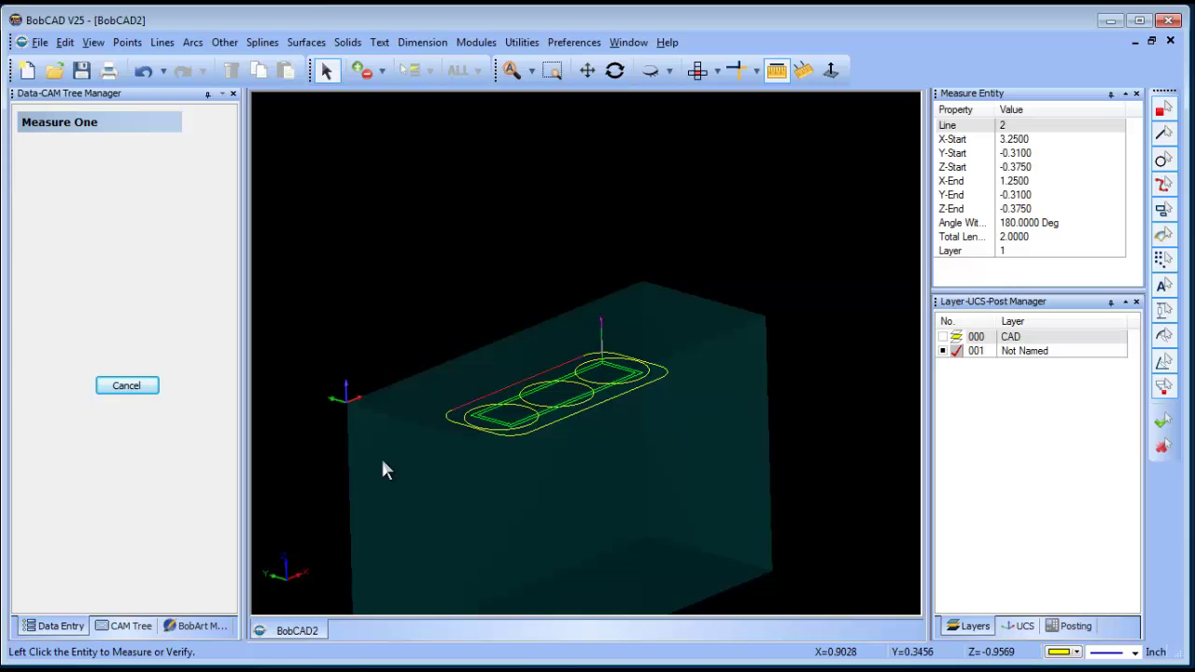
Assign the extracted outer rounded-rectangle outline as the pocket feature's geometry
click(110, 633)
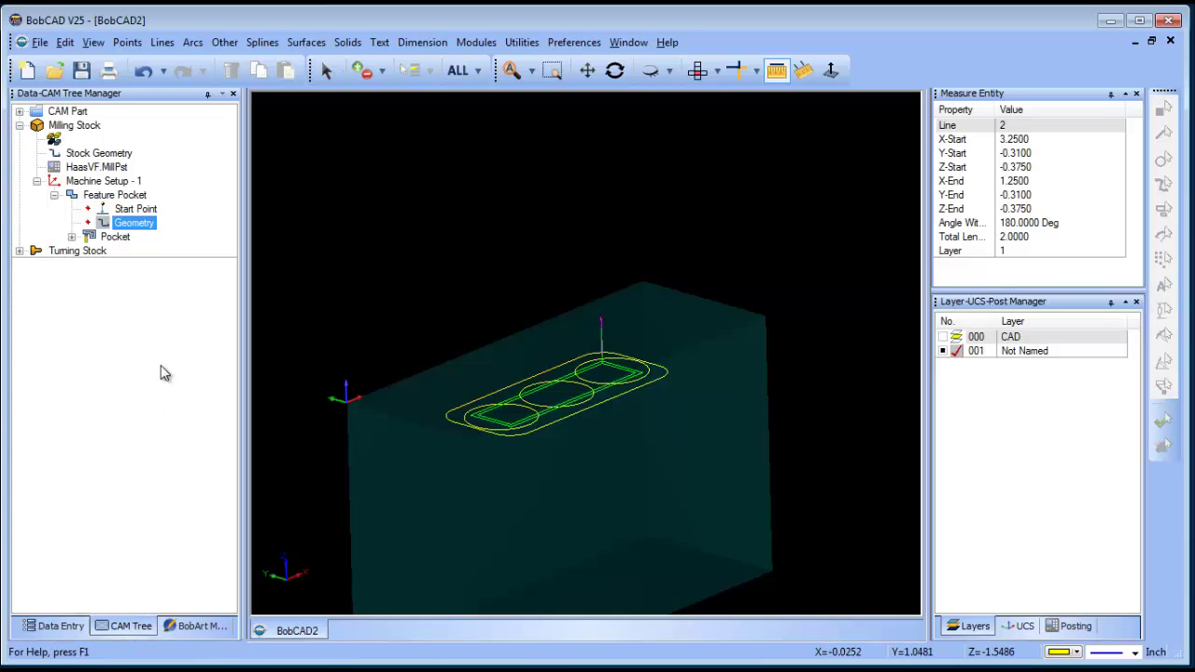
right_click(140, 224)
click(187, 234)
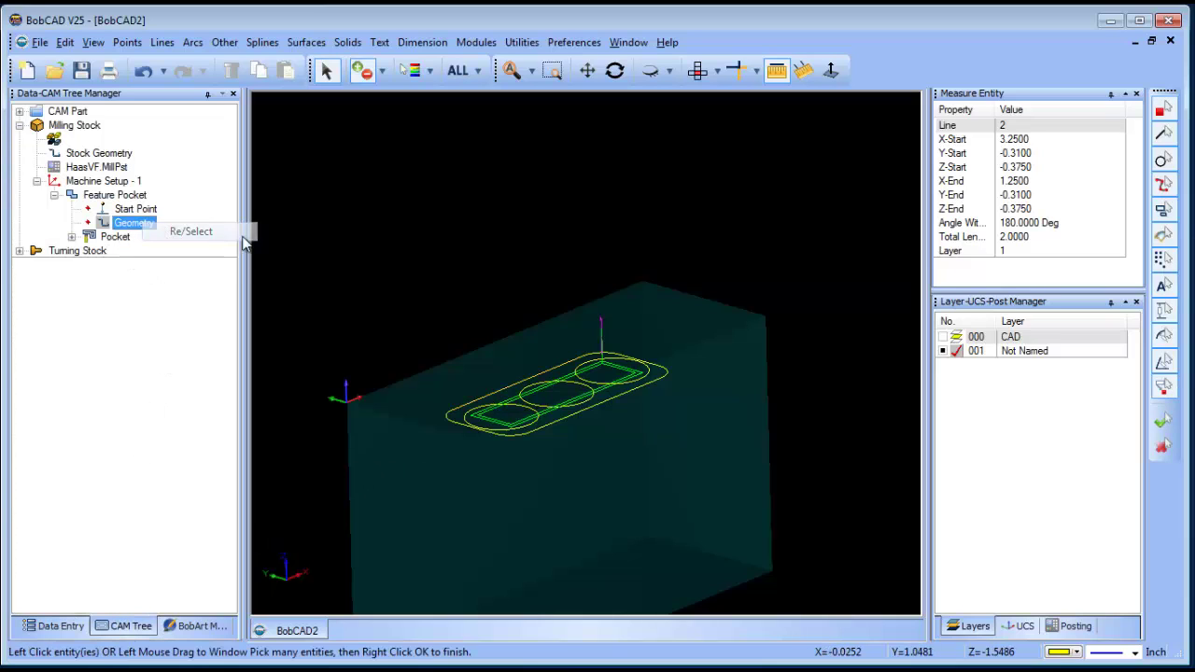
click(532, 382)
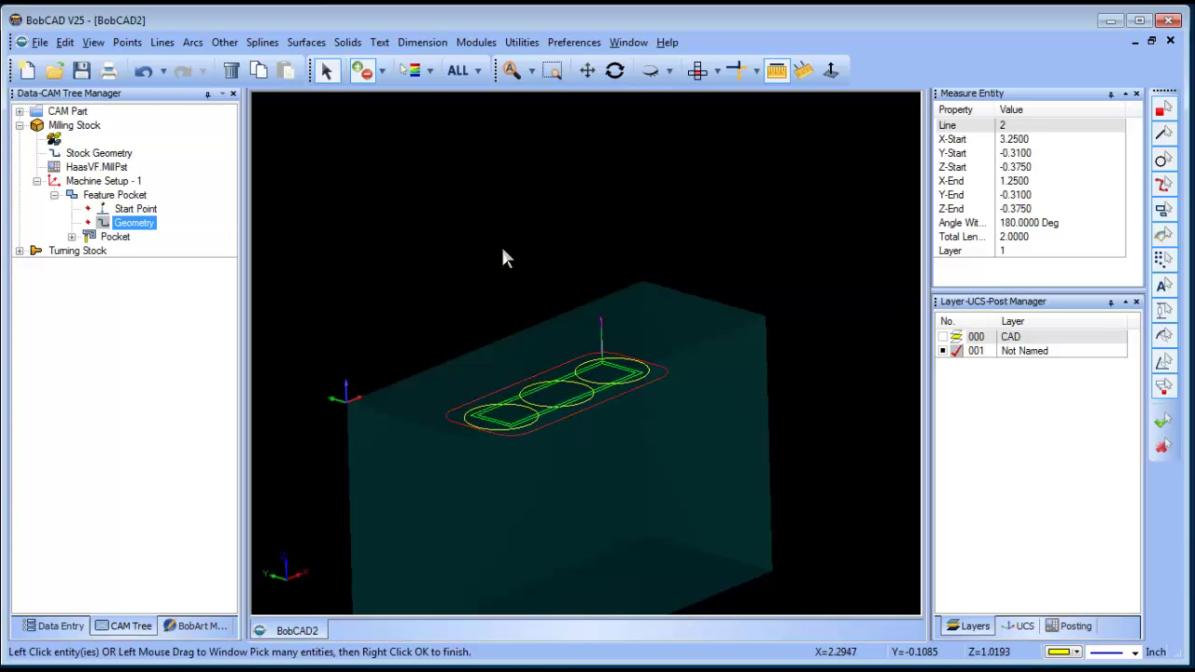
right_click(501, 258)
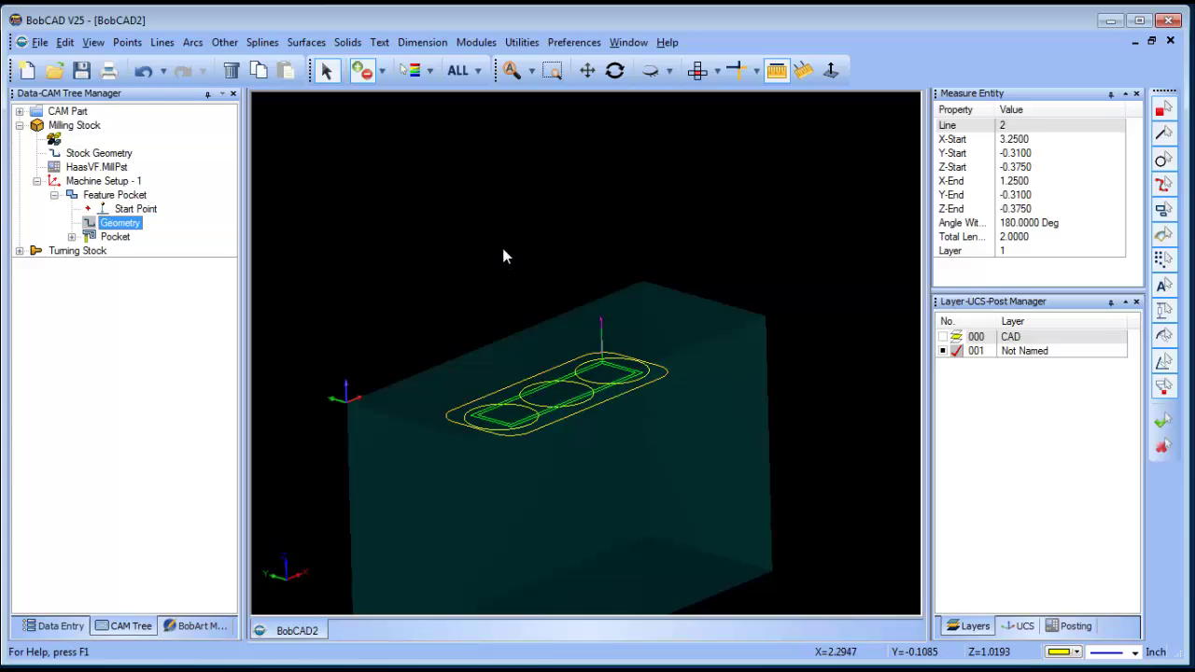
Examine the total depth in the pocket's roughing parameters and close the wizard without changes
right_click(116, 237)
click(152, 252)
click(329, 165)
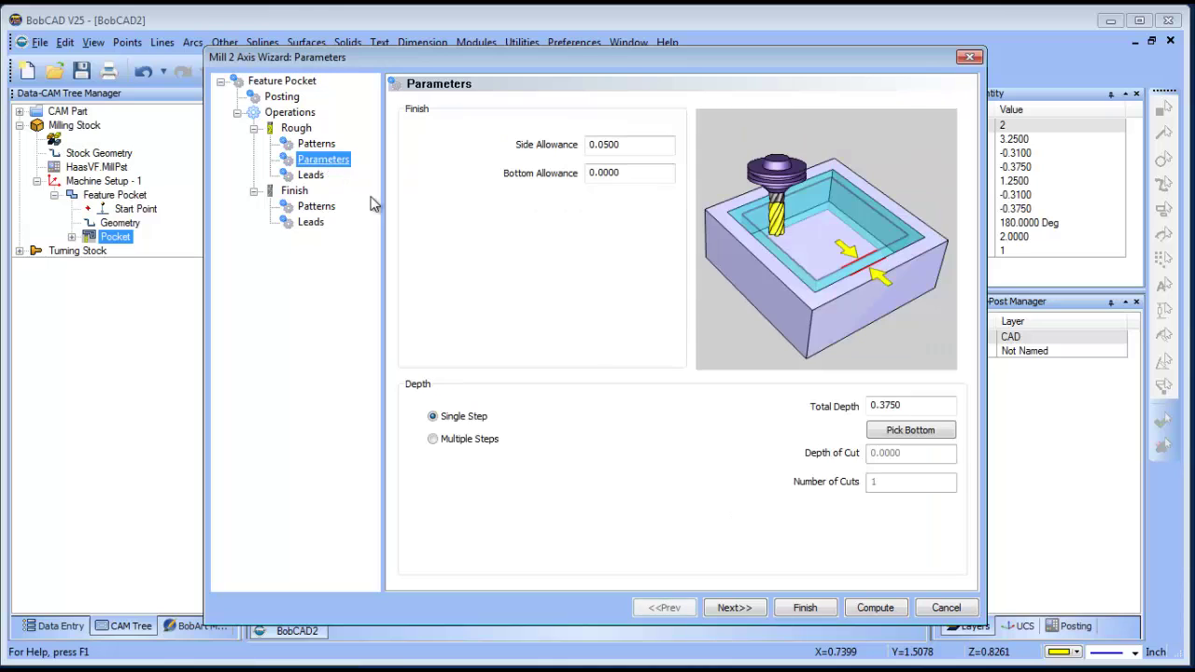
drag(920, 404, 752, 420)
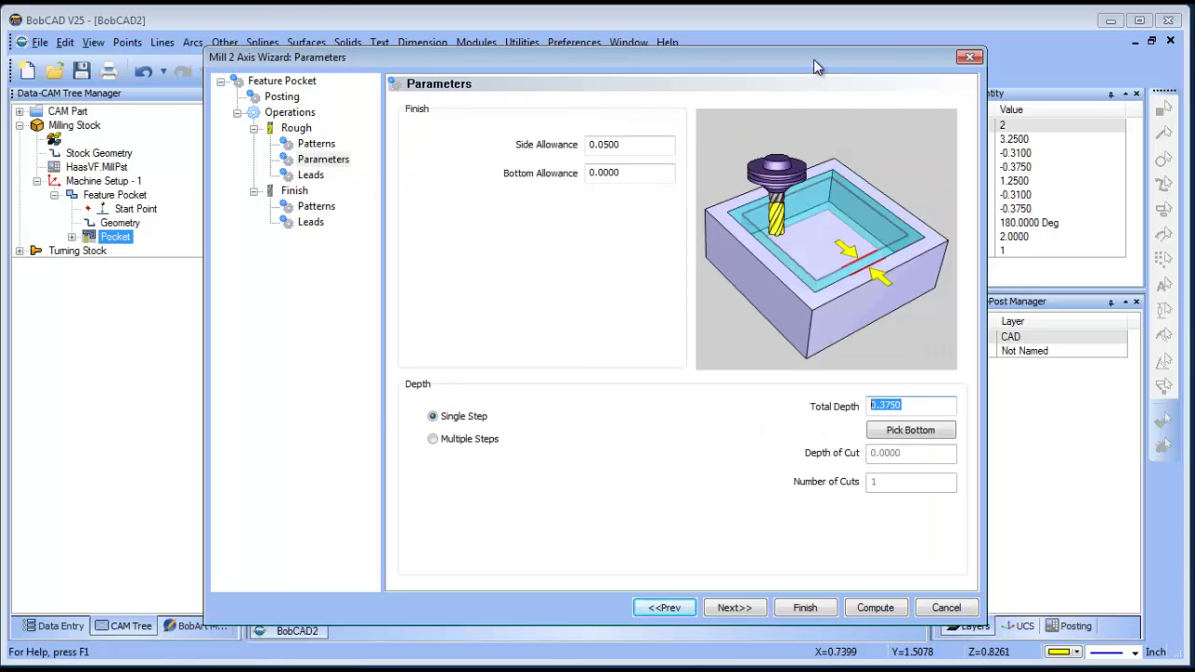
drag(820, 58, 676, 65)
click(775, 415)
drag(776, 414, 668, 413)
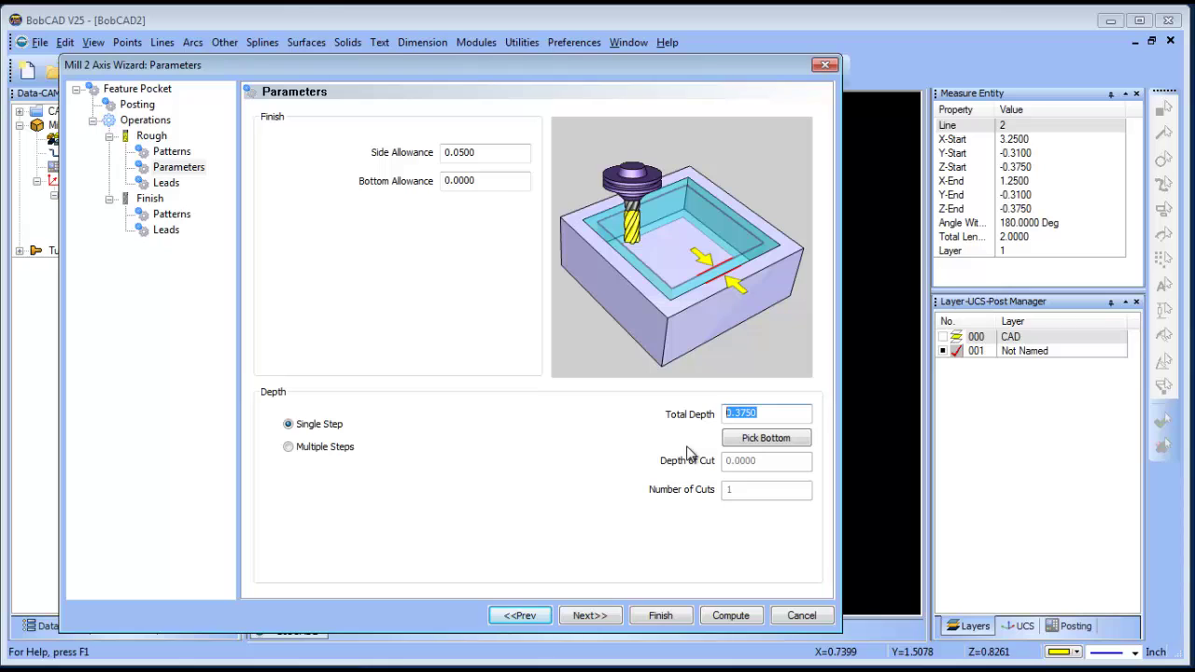
click(785, 410)
click(800, 615)
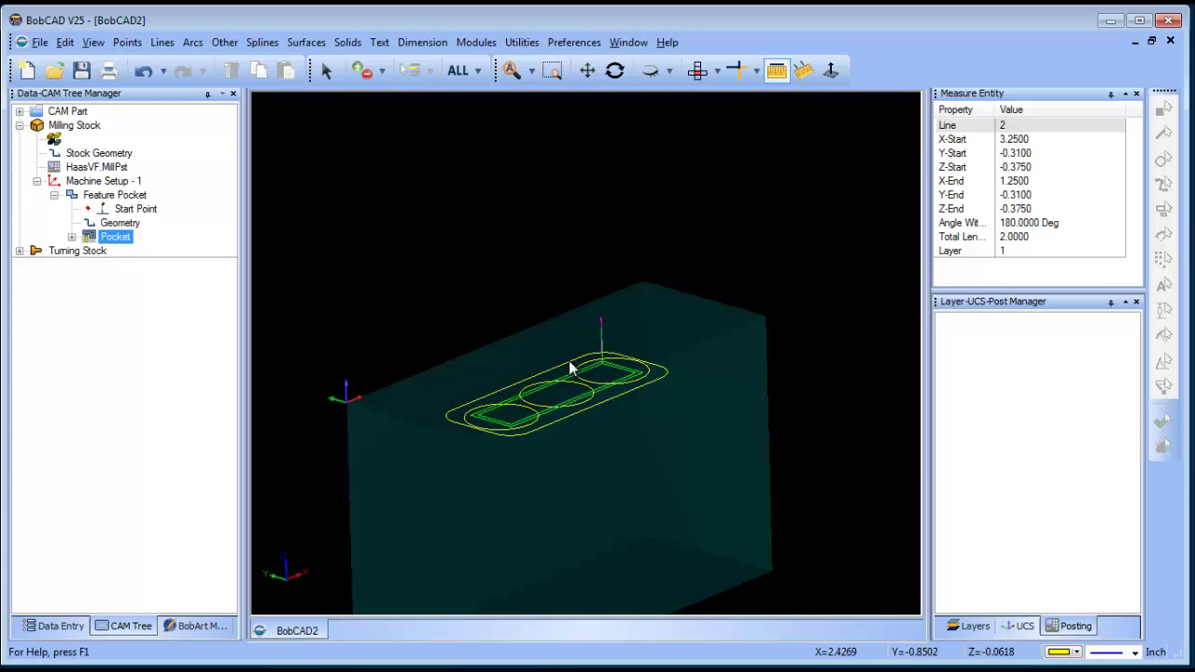
Try translating all extracted edges by -1.0000 in Z without copying, and undo the move
click(522, 42)
click(564, 115)
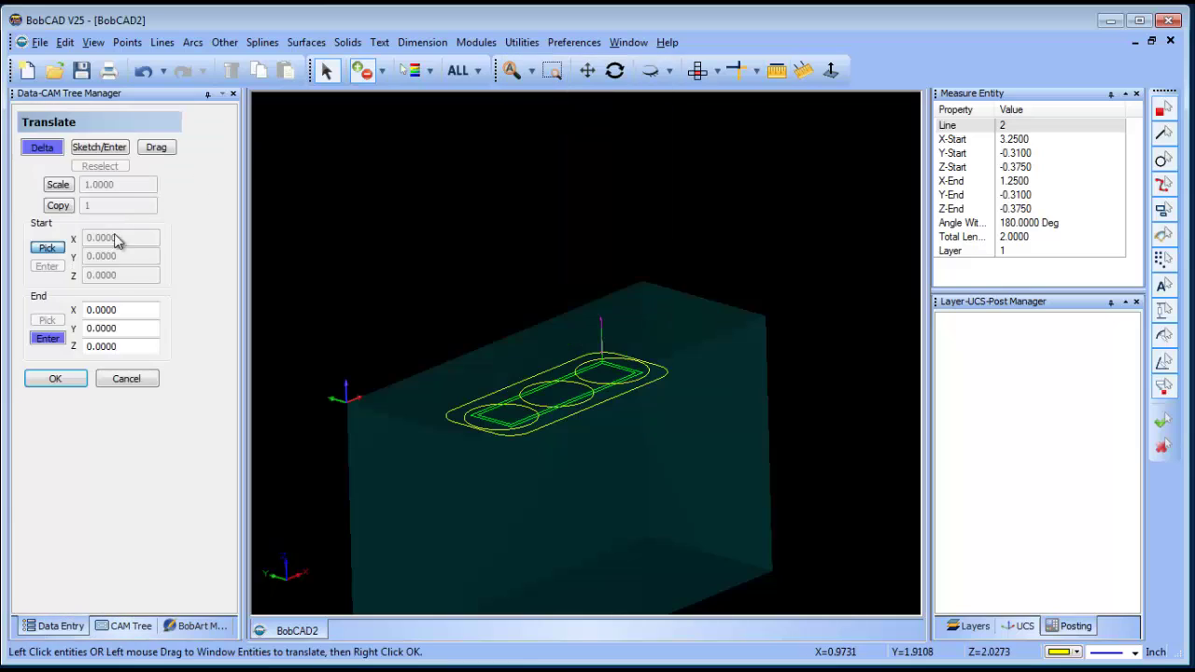
click(132, 347)
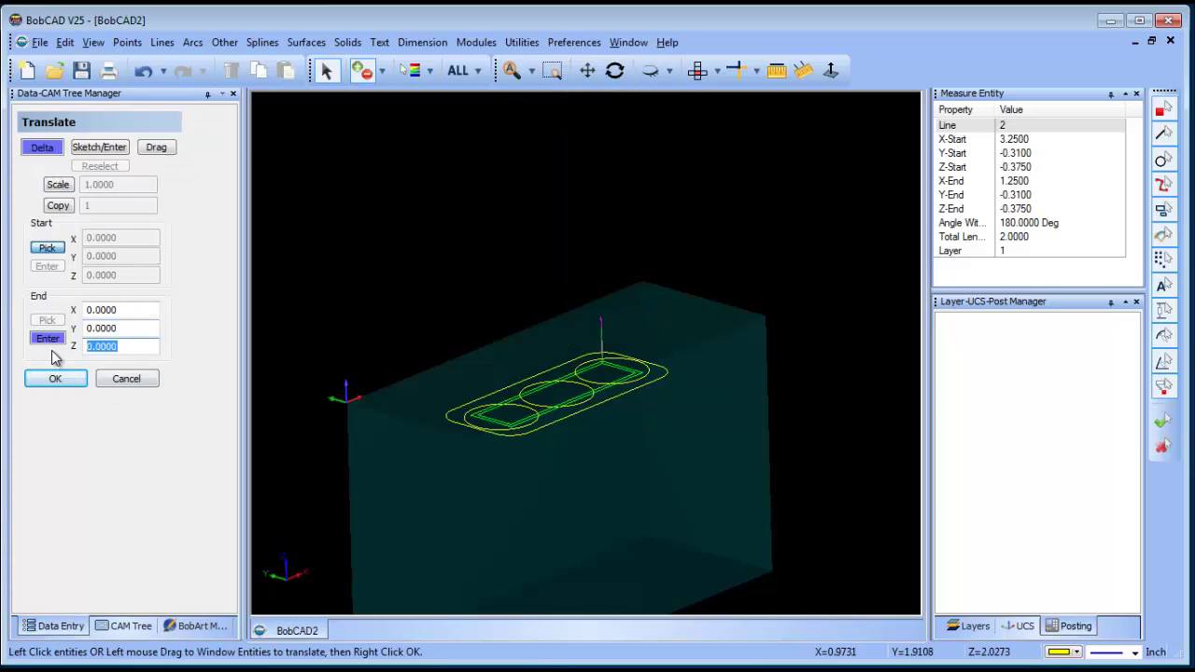
text(-1)
key(Tab)
drag(395, 279, 622, 483)
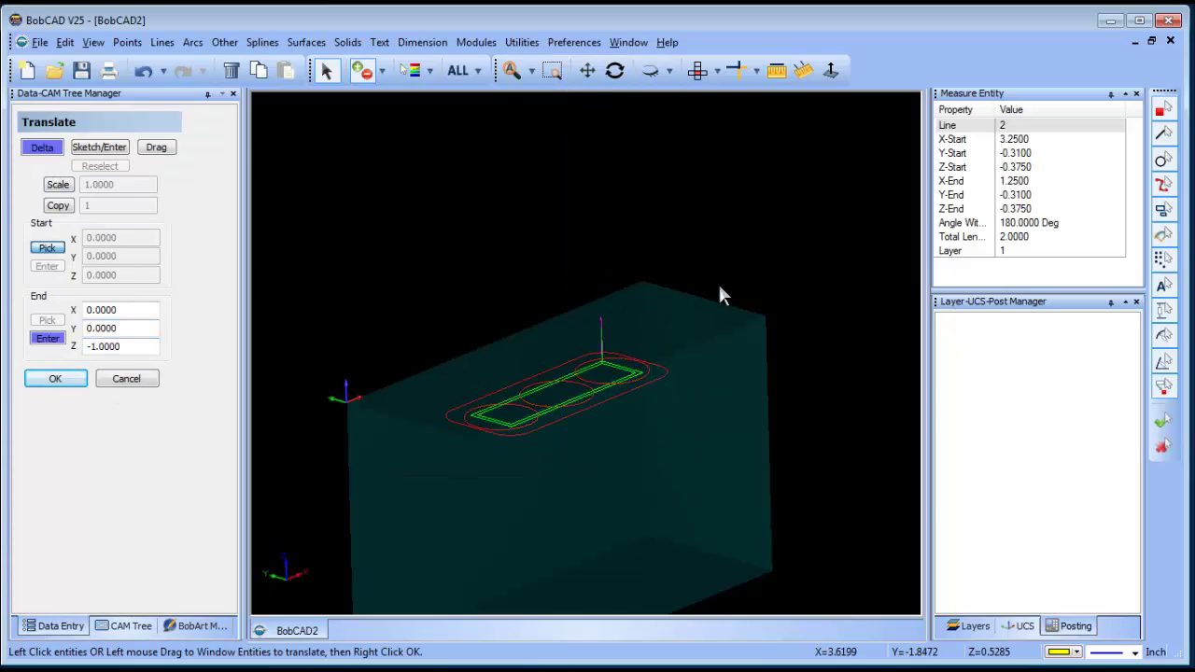
right_click(718, 281)
click(739, 288)
click(55, 378)
click(126, 378)
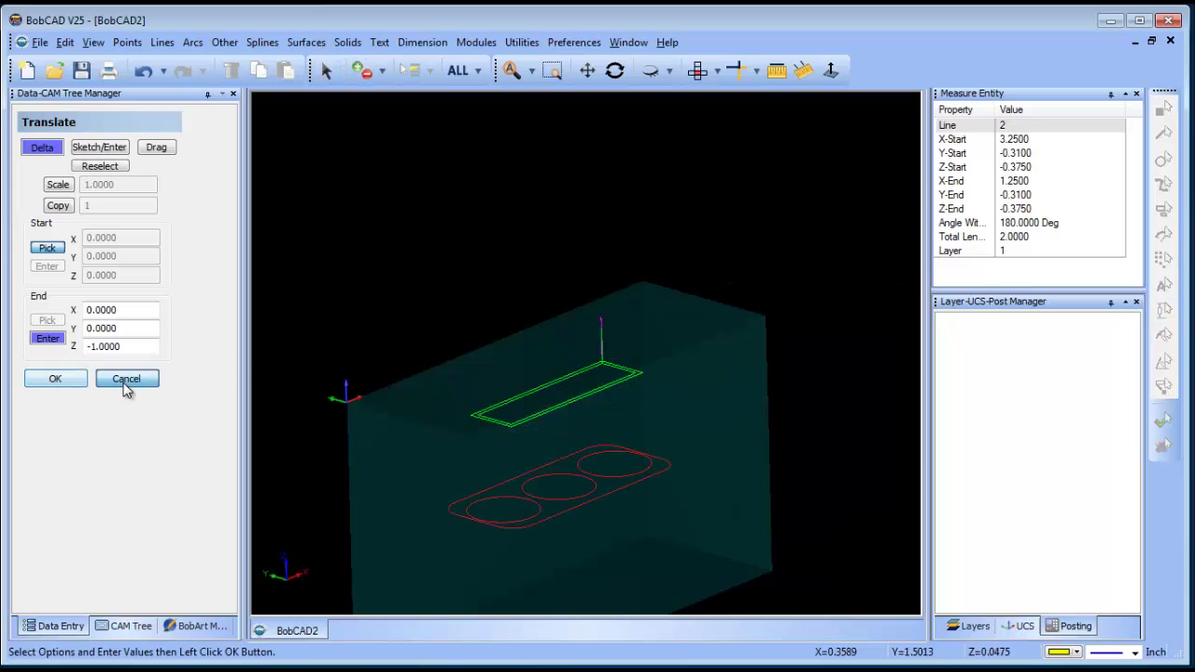
right_click(476, 252)
click(529, 274)
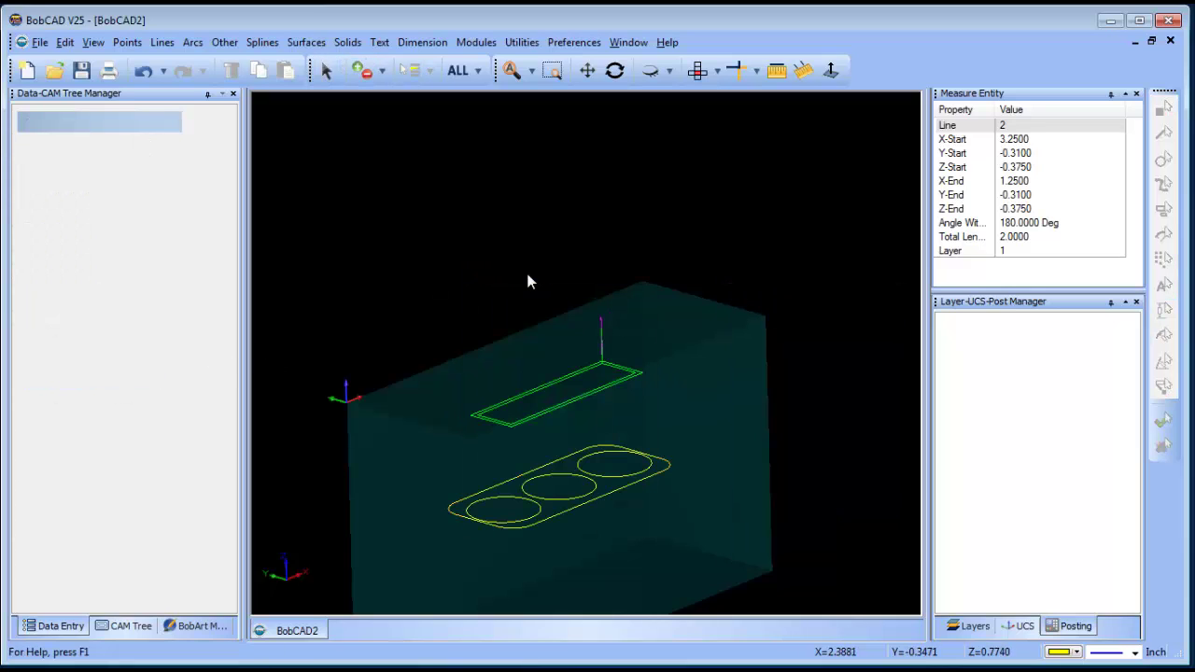
click(144, 70)
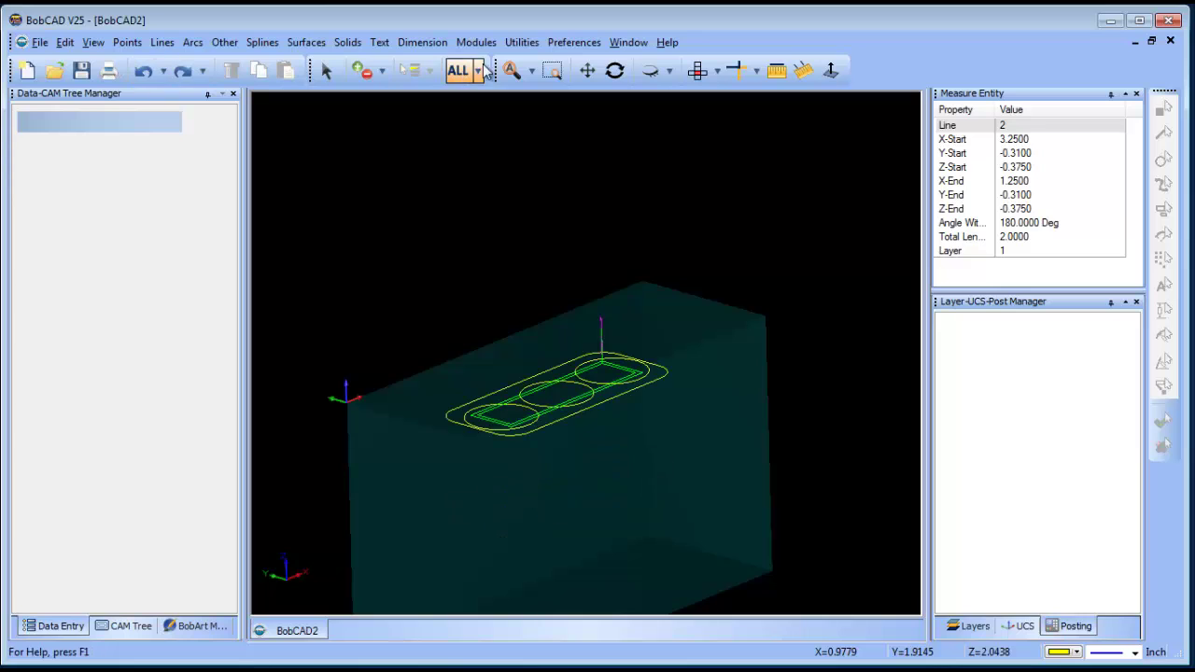
Translate one copy of all extracted edges by -1.0000 in Z, keeping the originals in place
click(521, 42)
click(581, 115)
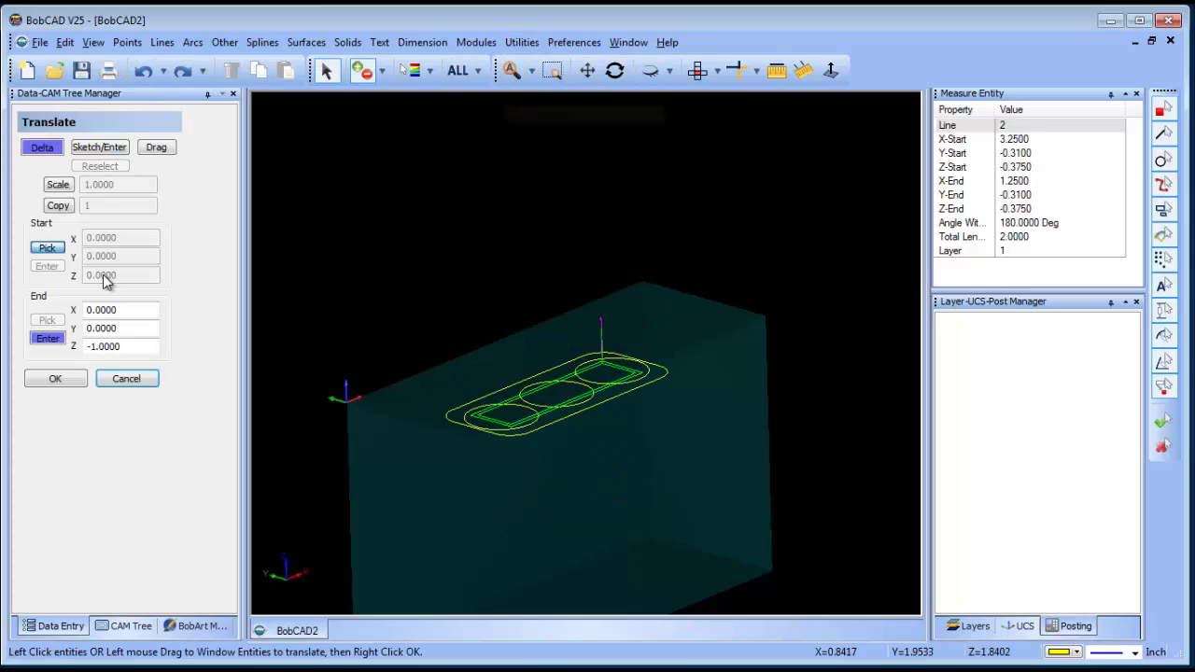
click(58, 206)
drag(342, 269, 717, 525)
right_click(732, 294)
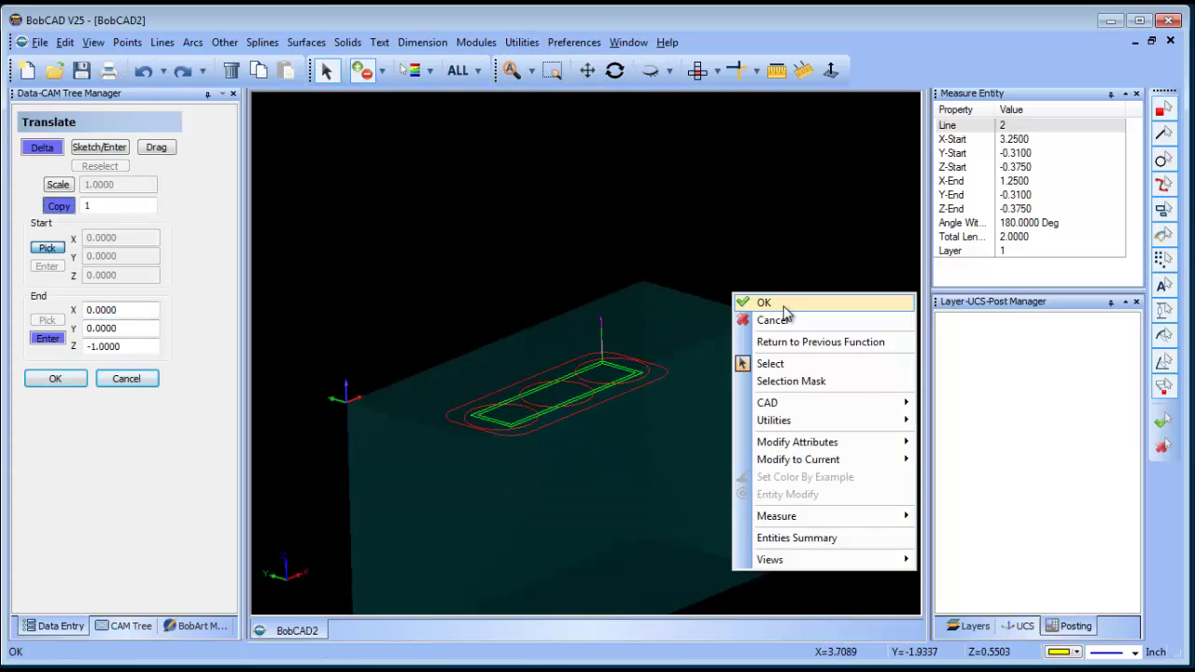
click(764, 302)
click(138, 382)
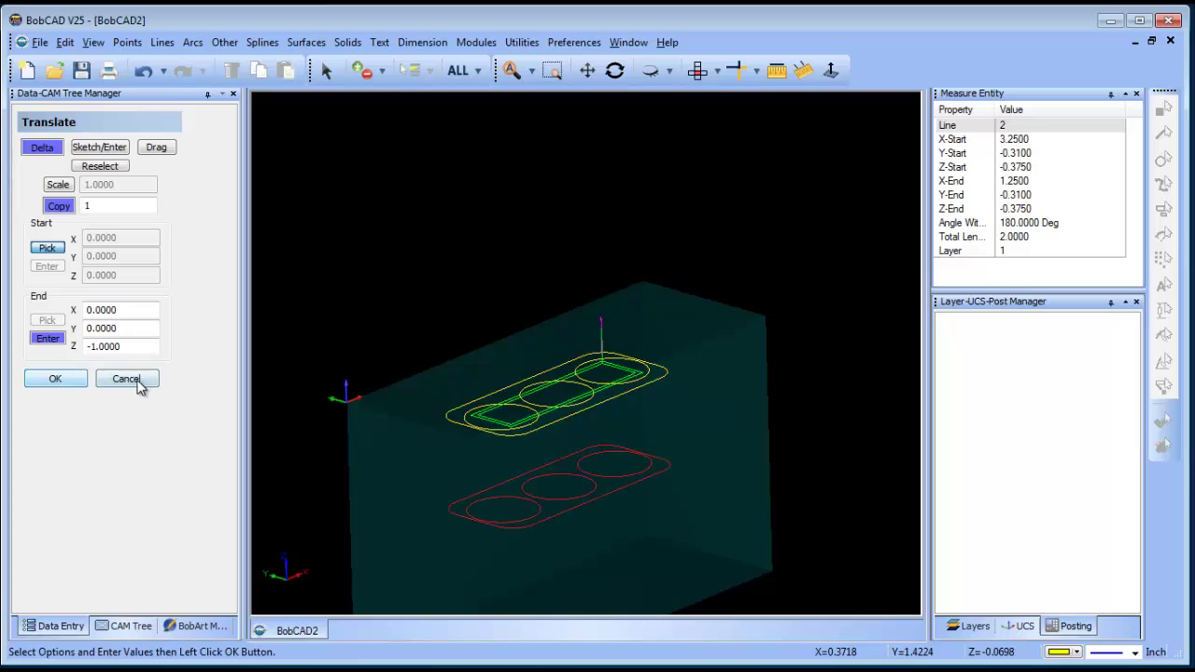
right_click(418, 249)
click(459, 276)
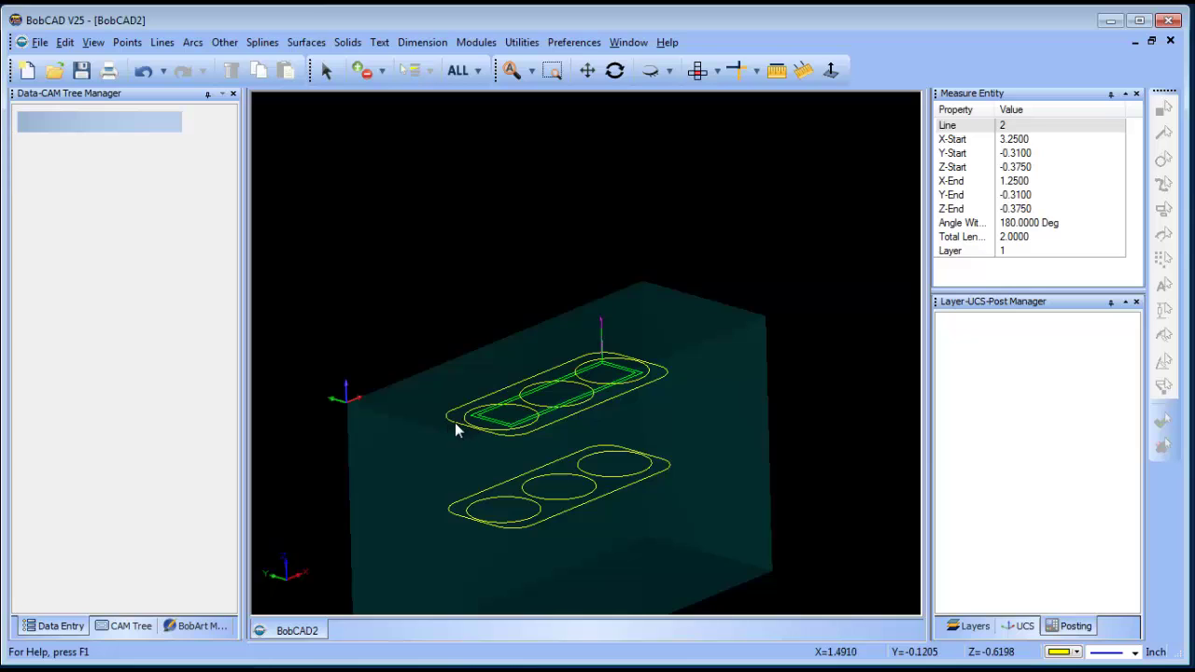
Highlight the outline assigned as the pocket feature's geometry to check the selection
click(121, 627)
click(122, 227)
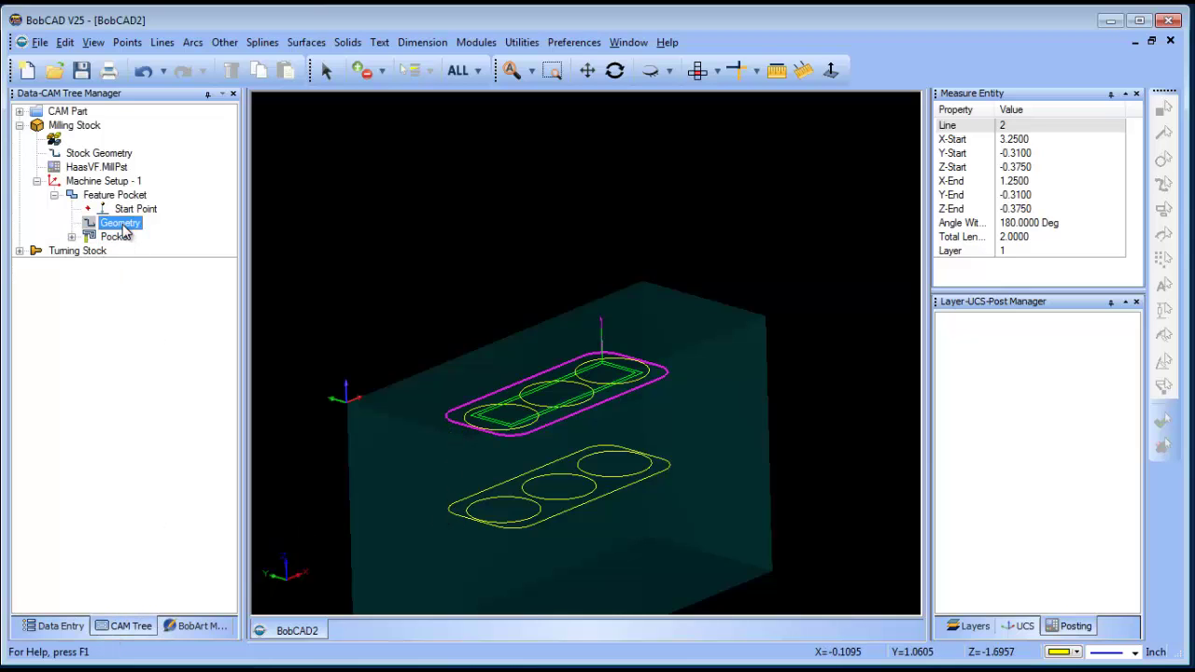
right_click(124, 229)
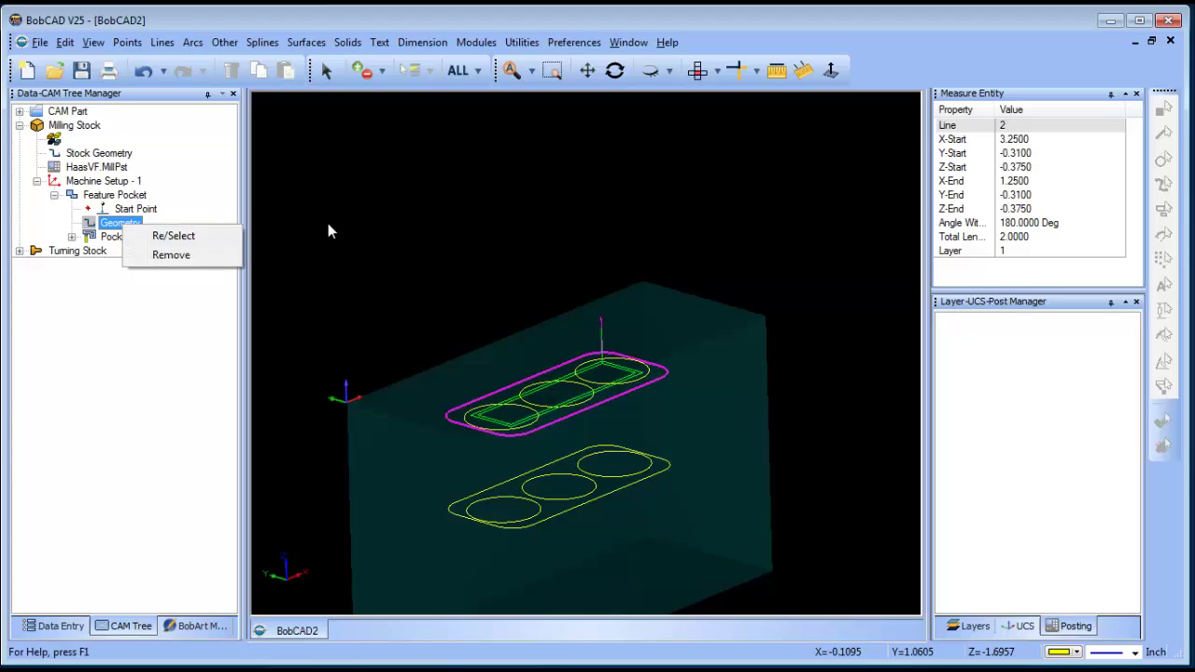
click(120, 338)
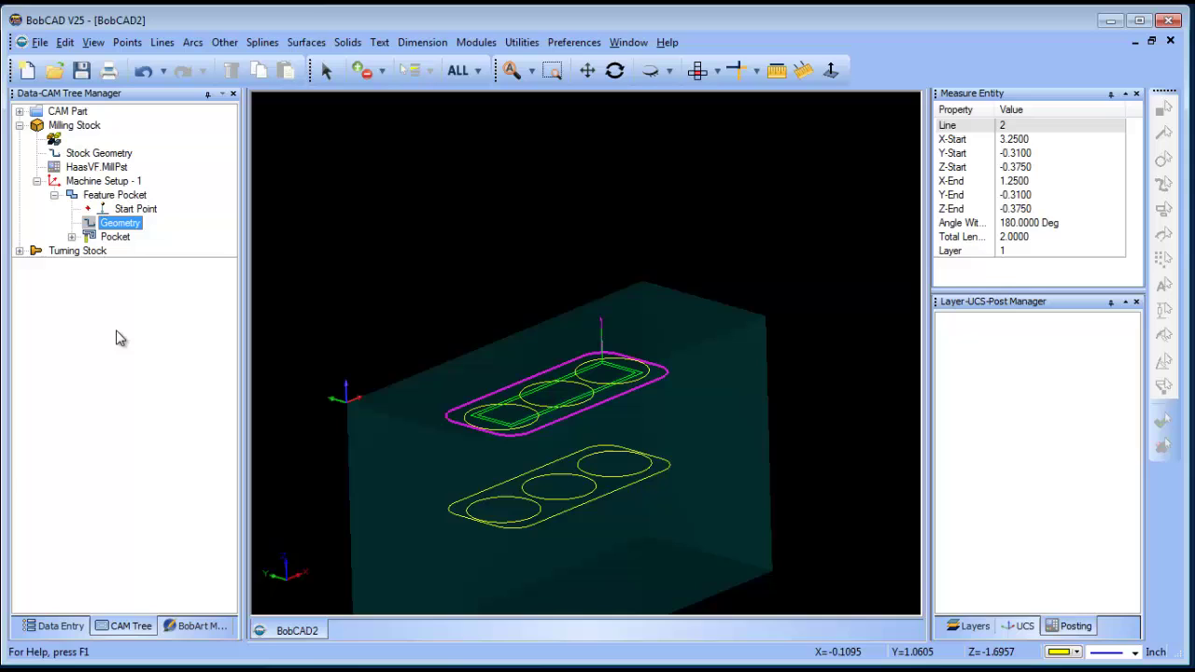
Edit the pocket and pick the upper outline as the top of part at -0.3750
click(117, 238)
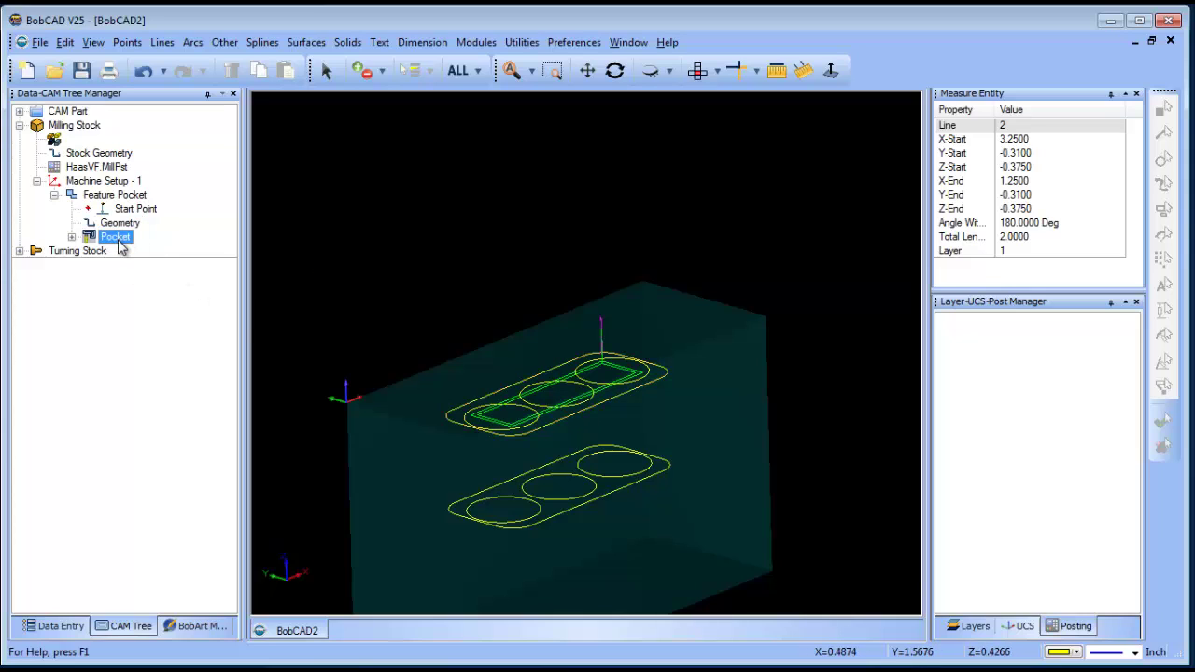
right_click(120, 241)
click(163, 251)
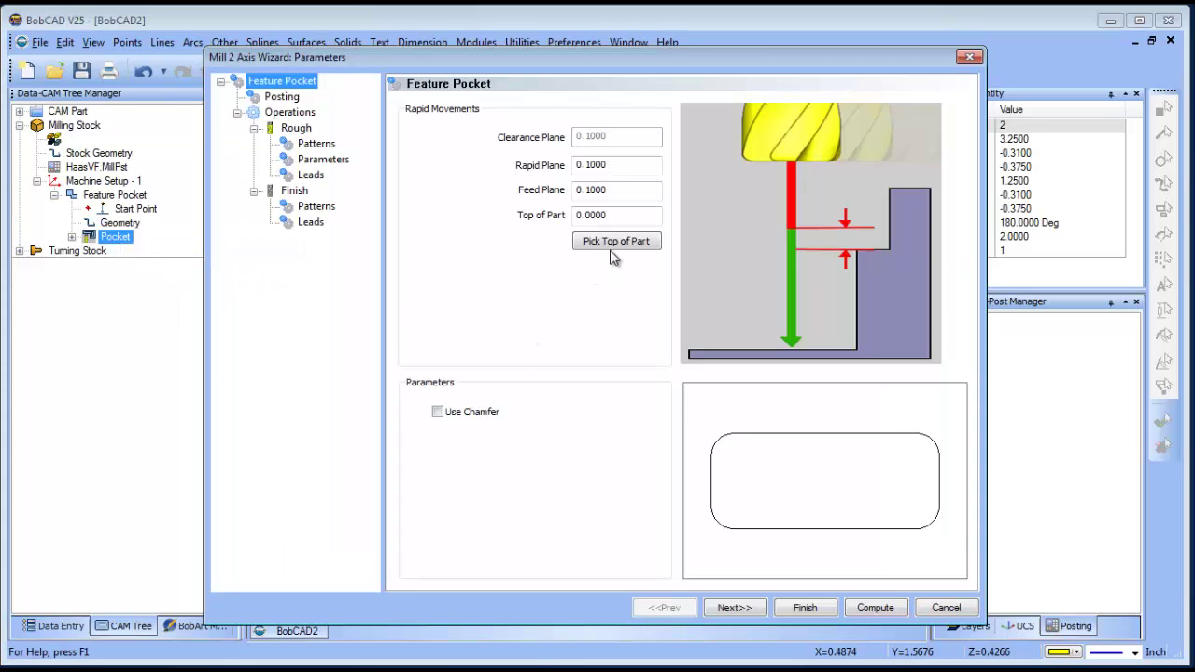
click(615, 245)
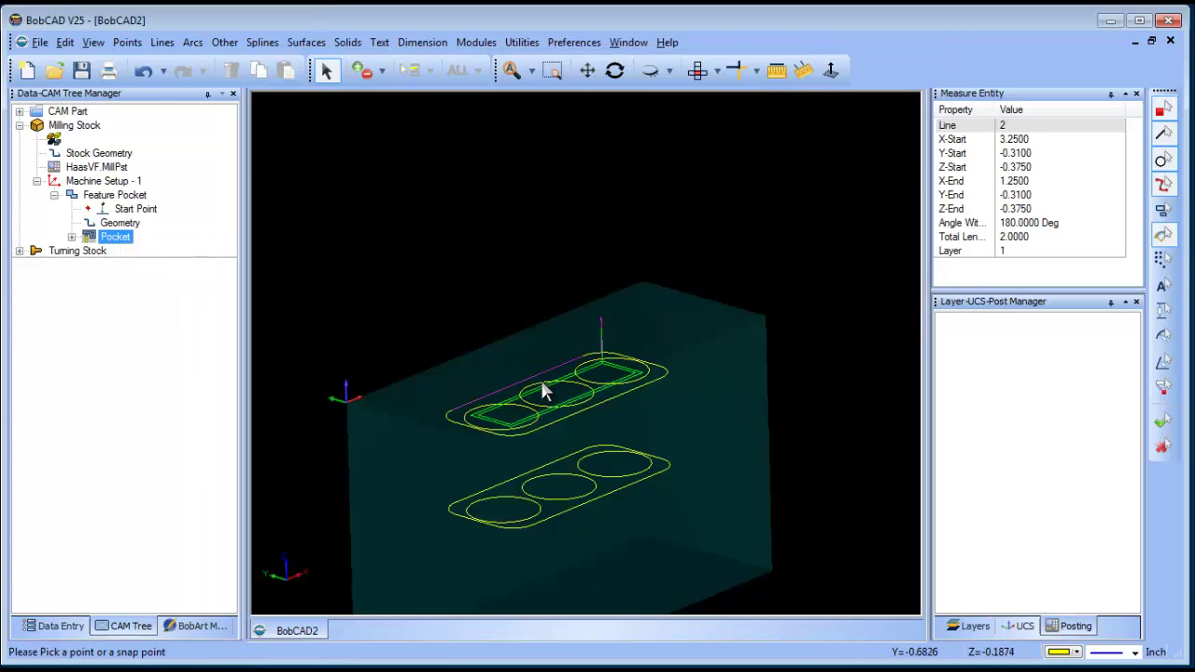
click(540, 376)
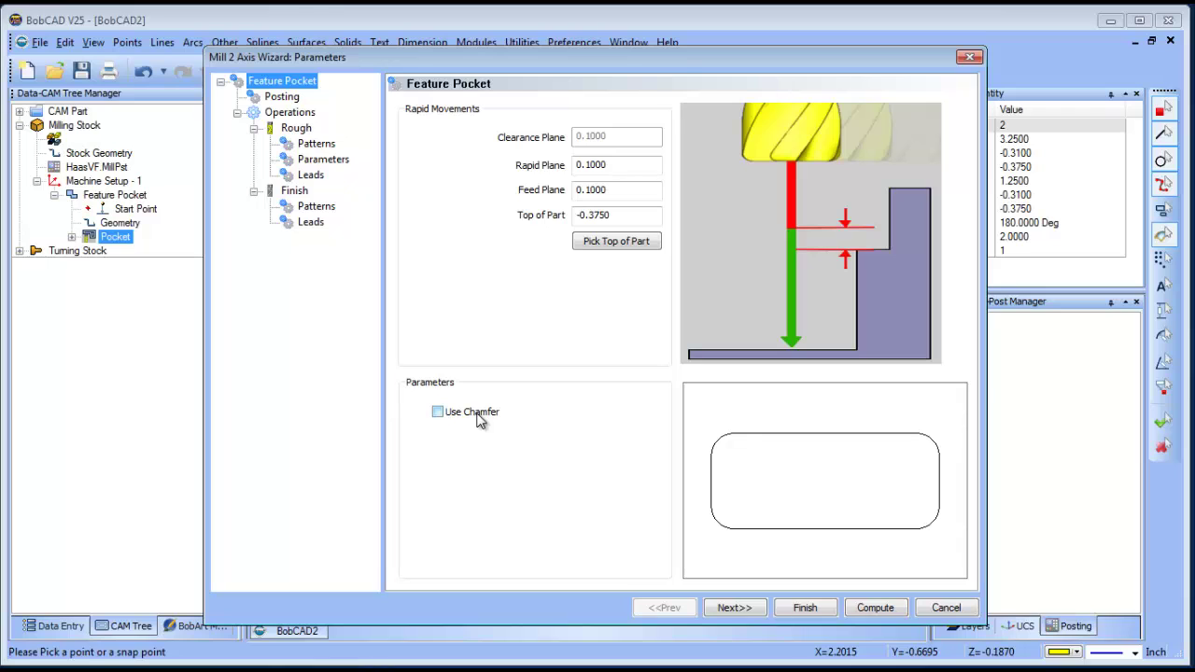
Pick the lower outline as the roughing bottom for a total depth of 1.0000 and compute the toolpath
click(326, 160)
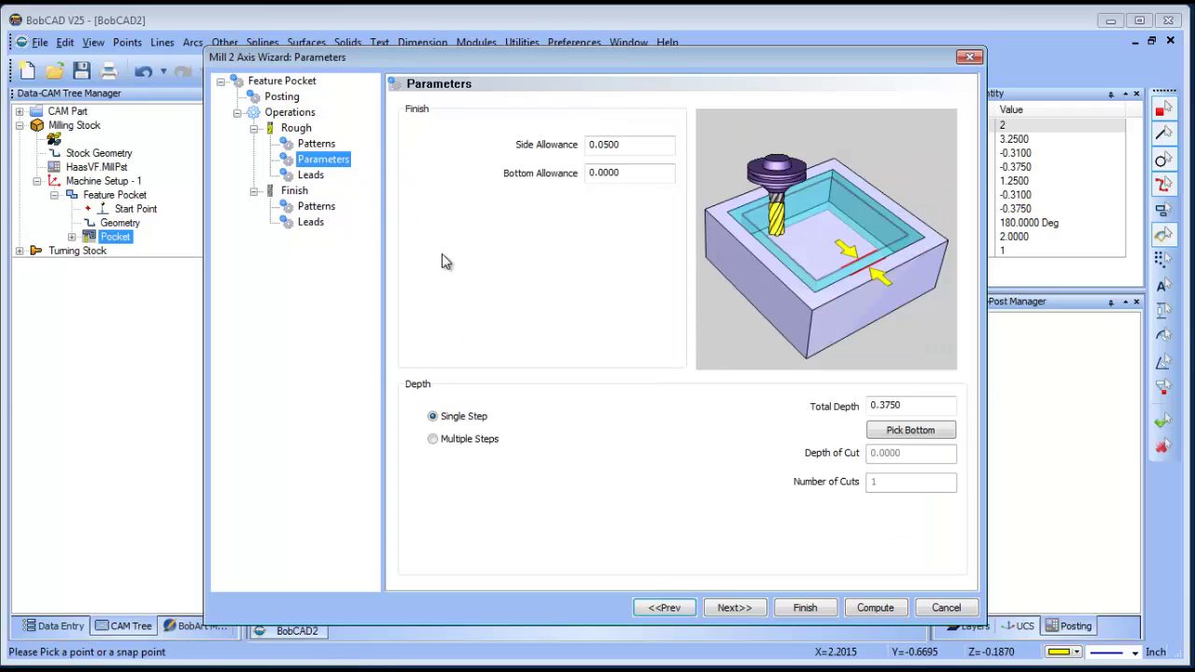
click(900, 431)
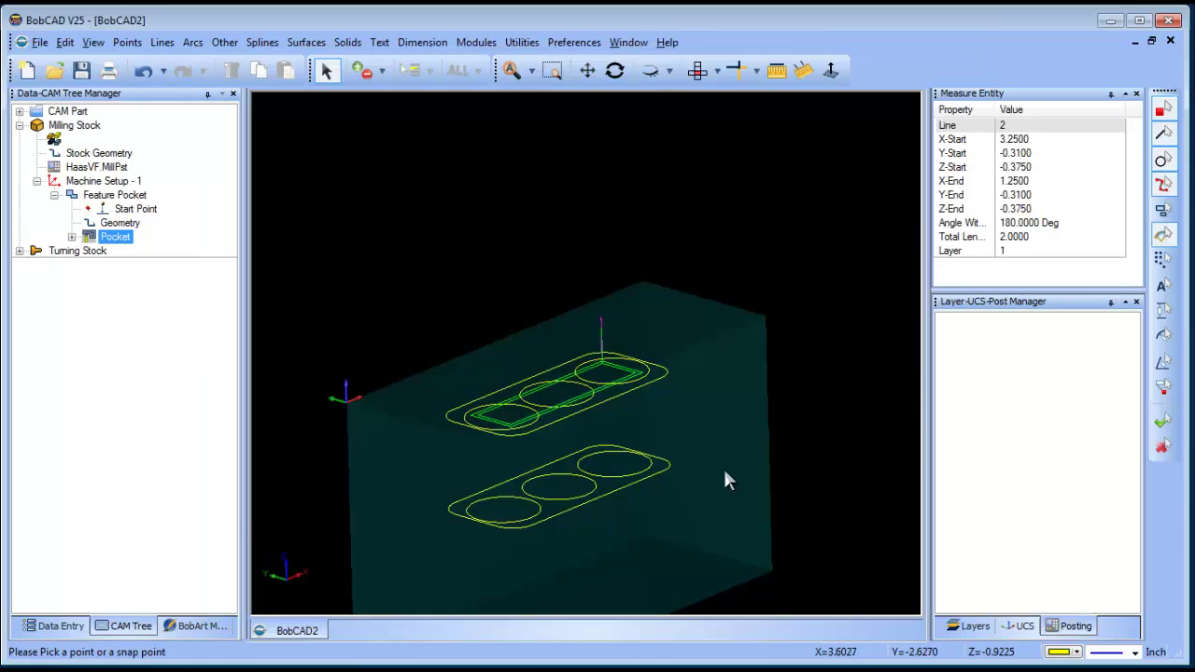
click(611, 490)
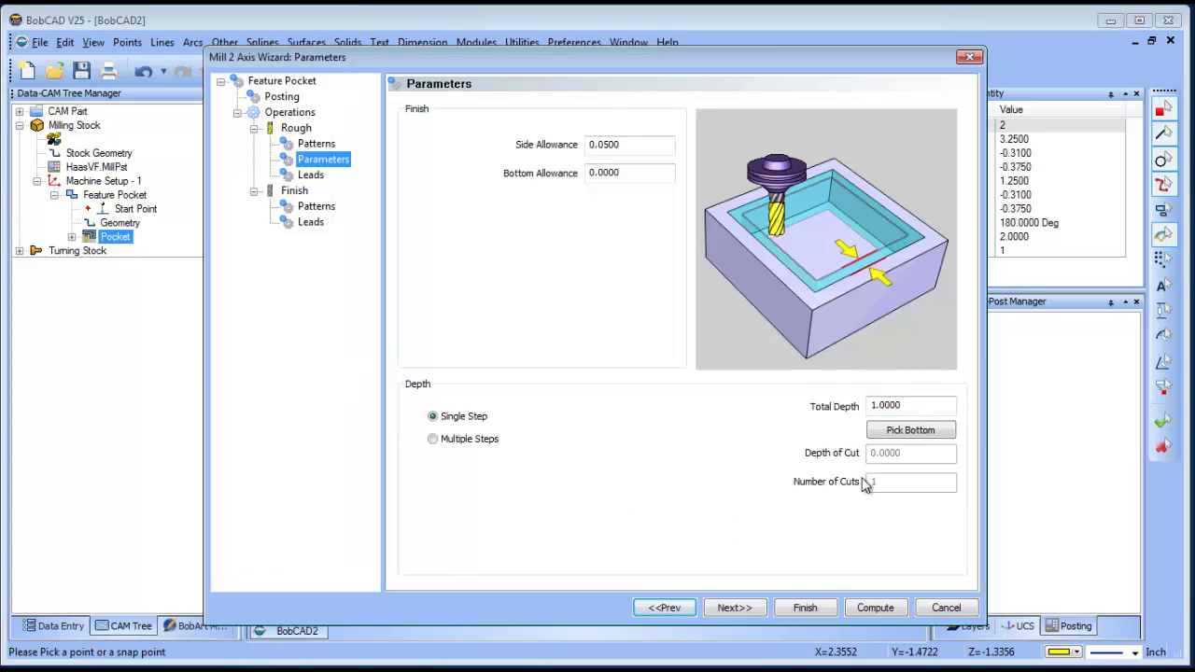
click(876, 608)
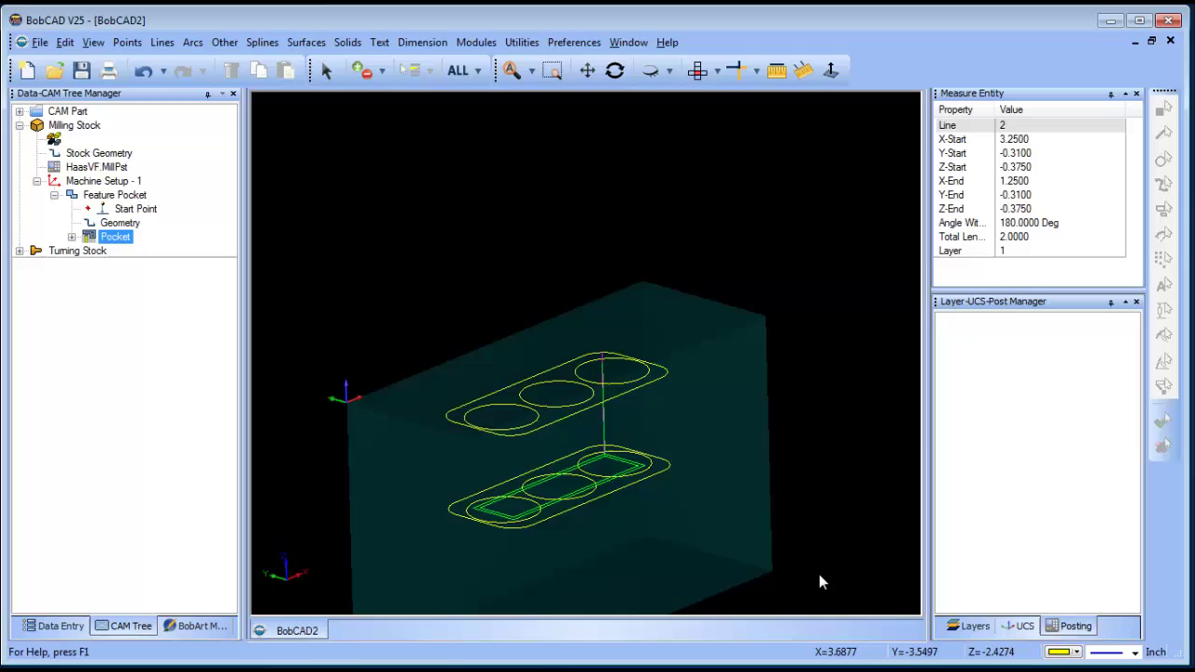
Measure the long front edge of the lower copied outline with Measure One
click(777, 73)
click(649, 474)
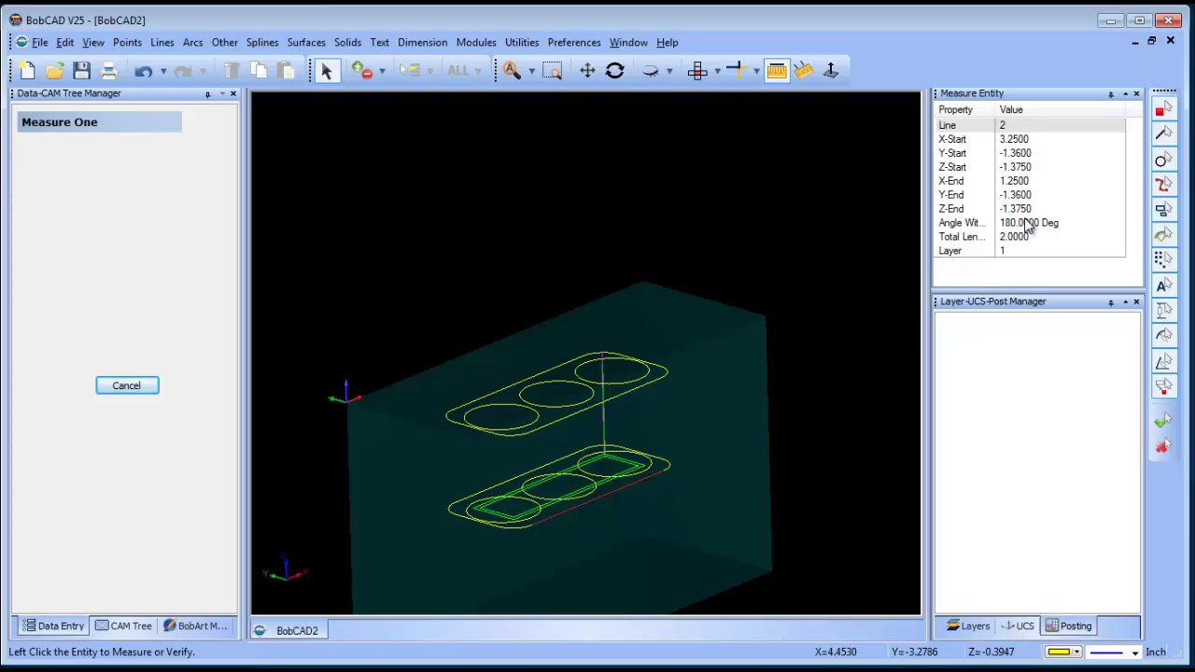
click(126, 386)
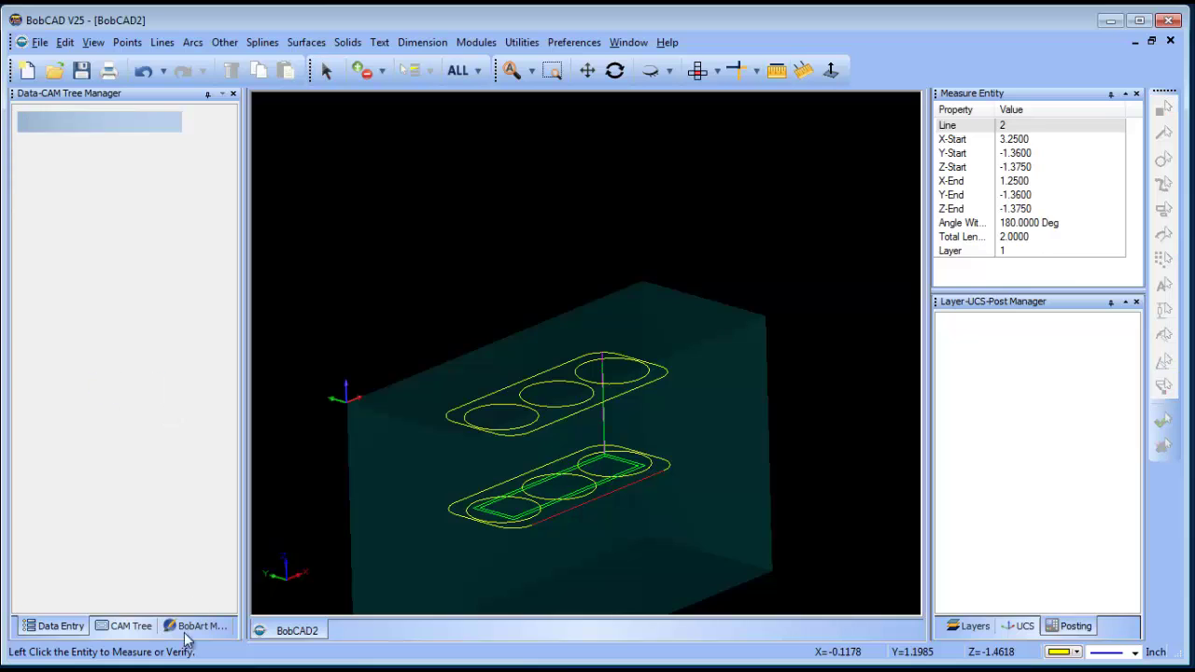
Review the pocket's roughing total depth and top of part settings, and close the wizard without changes
click(119, 620)
right_click(118, 240)
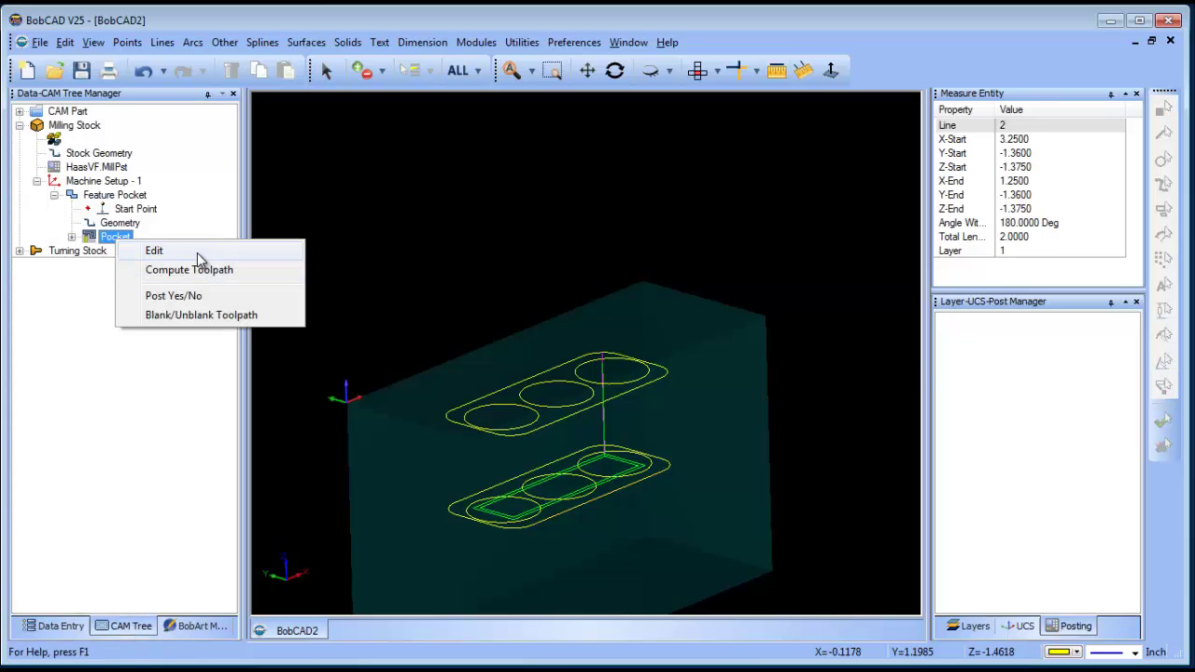
click(140, 251)
click(322, 159)
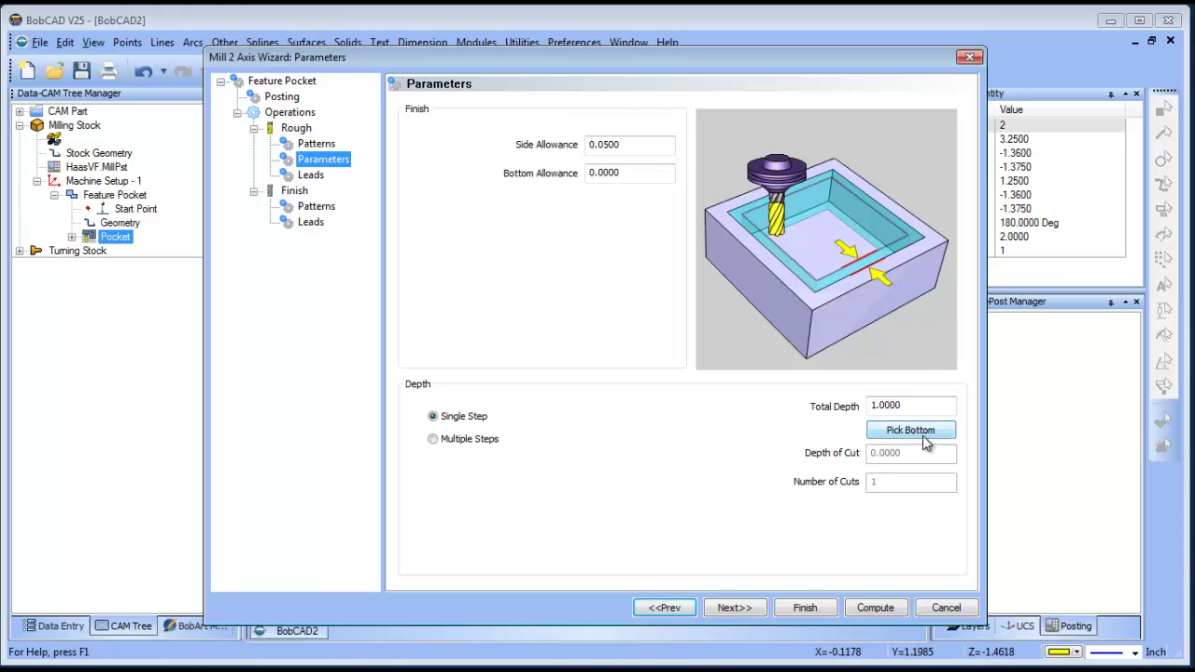
click(280, 81)
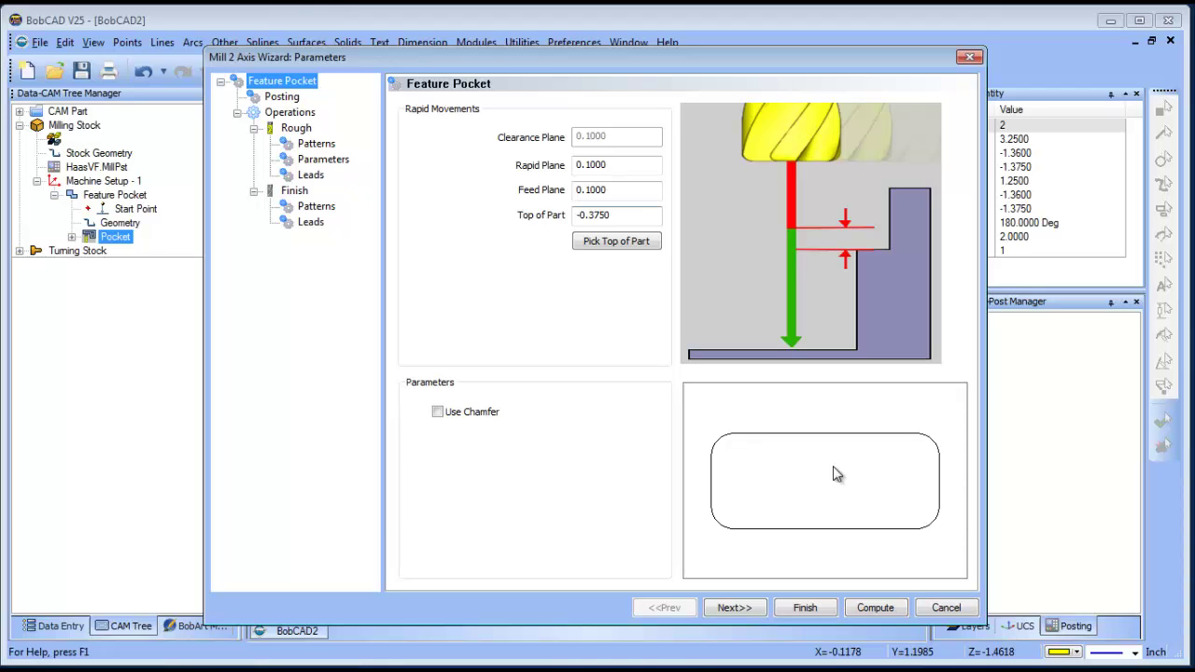
click(945, 608)
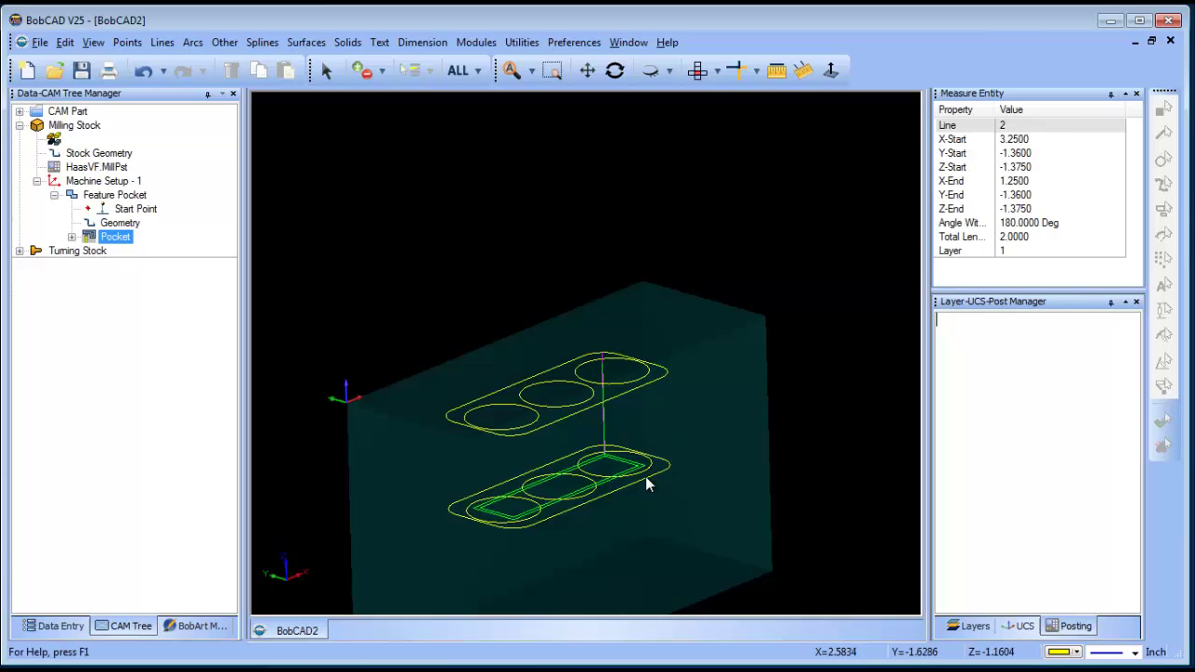